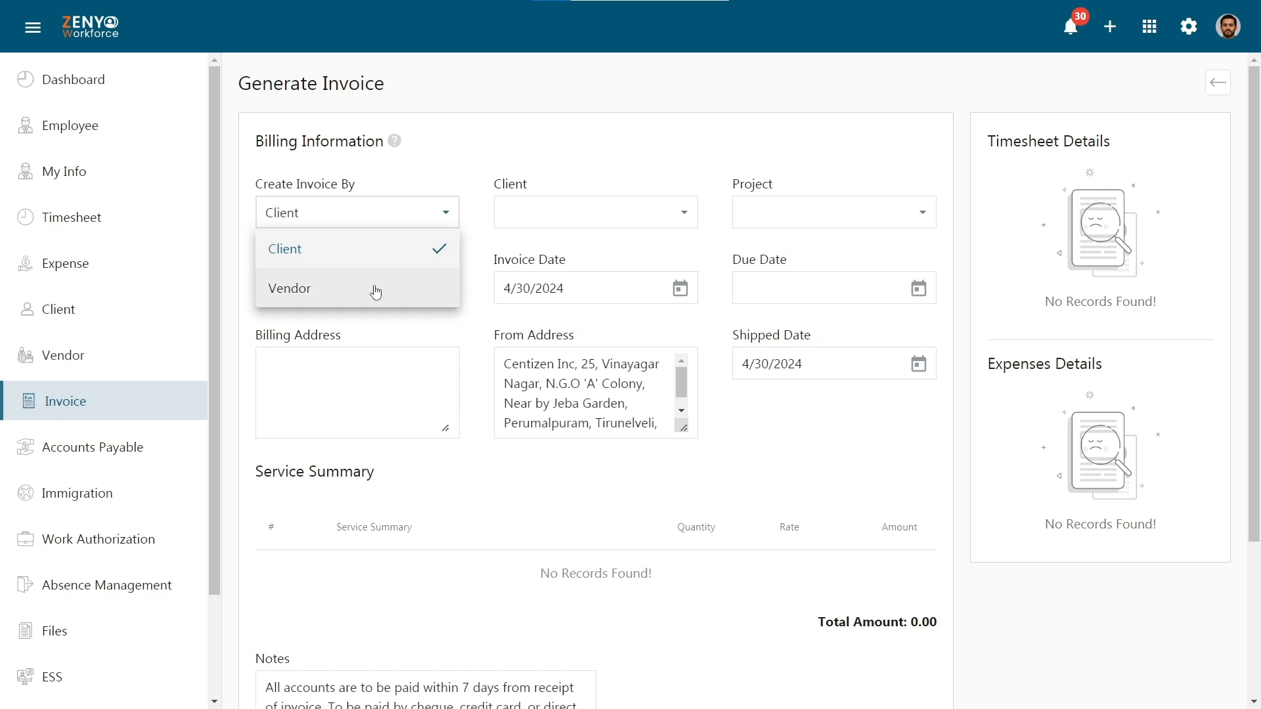
Set the invoice up by client, choosing Indane Corp as the client and Nexus Nova as the project.
click(380, 250)
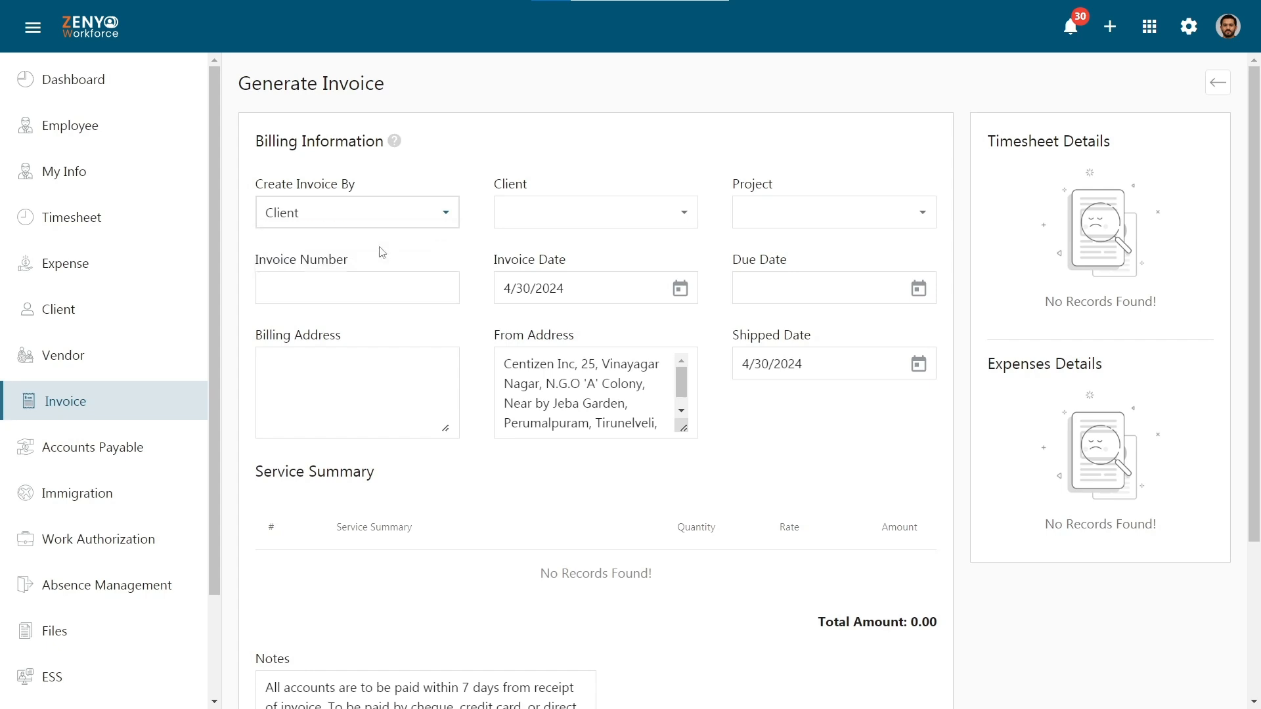
click(566, 212)
click(569, 333)
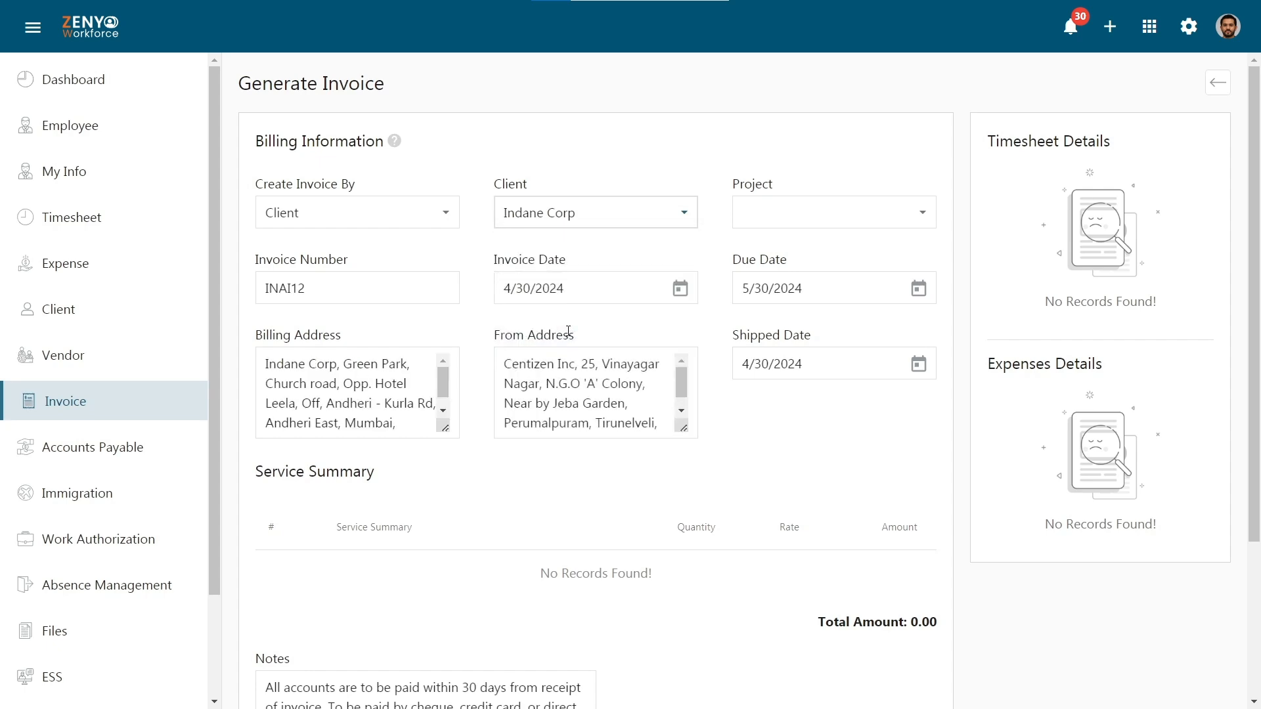
click(778, 227)
click(777, 248)
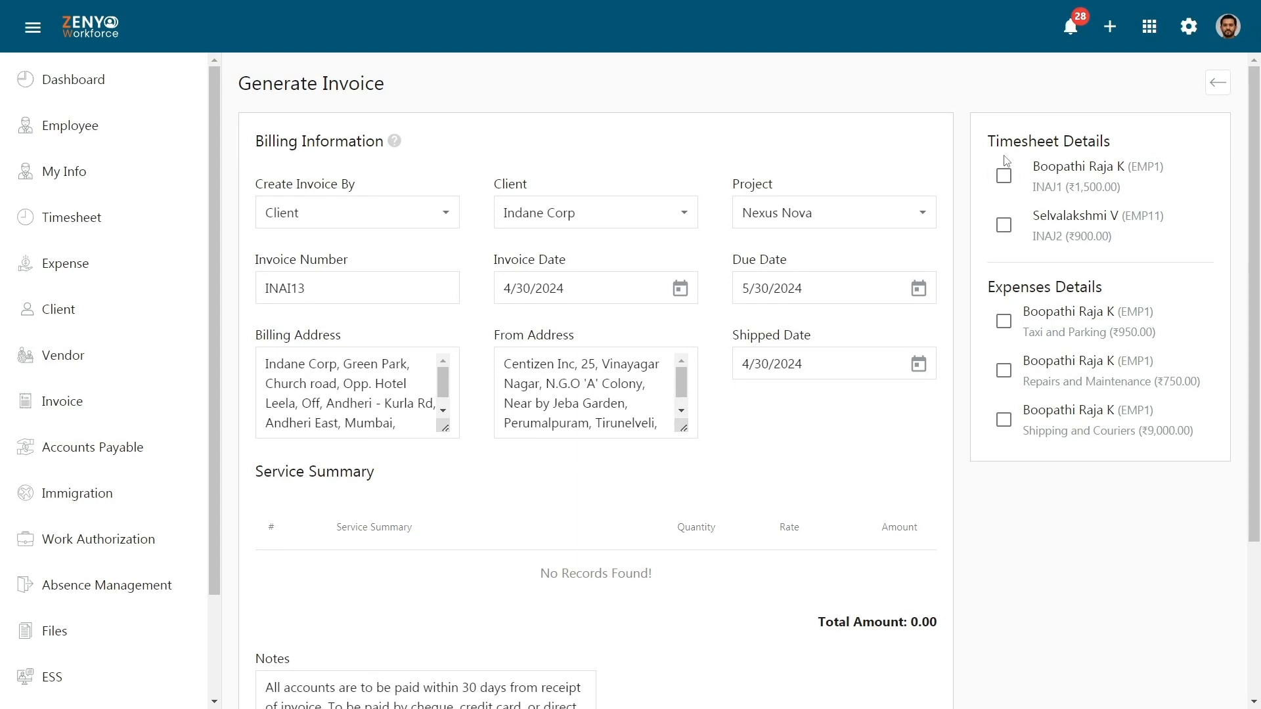
Include the INAJ1 timesheet and the Shipping and Couriers expense on the invoice, and save it to reach the invoice confirmation.
click(1003, 176)
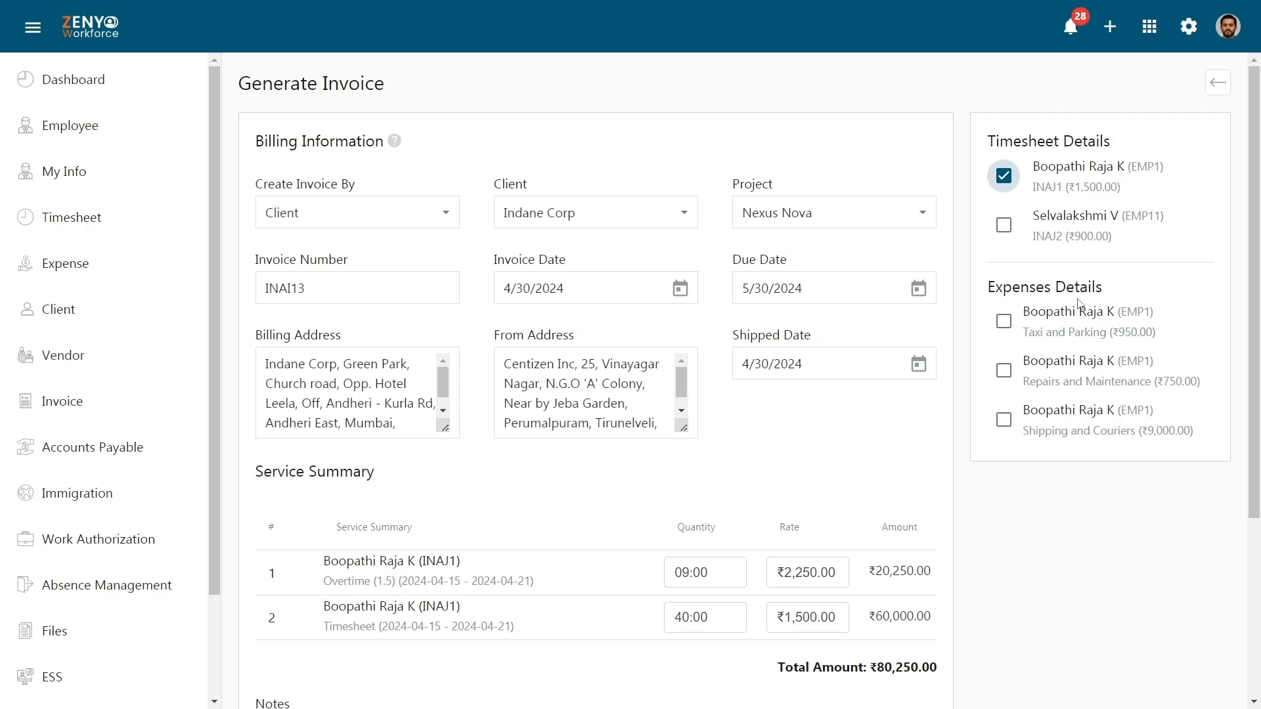
click(1004, 420)
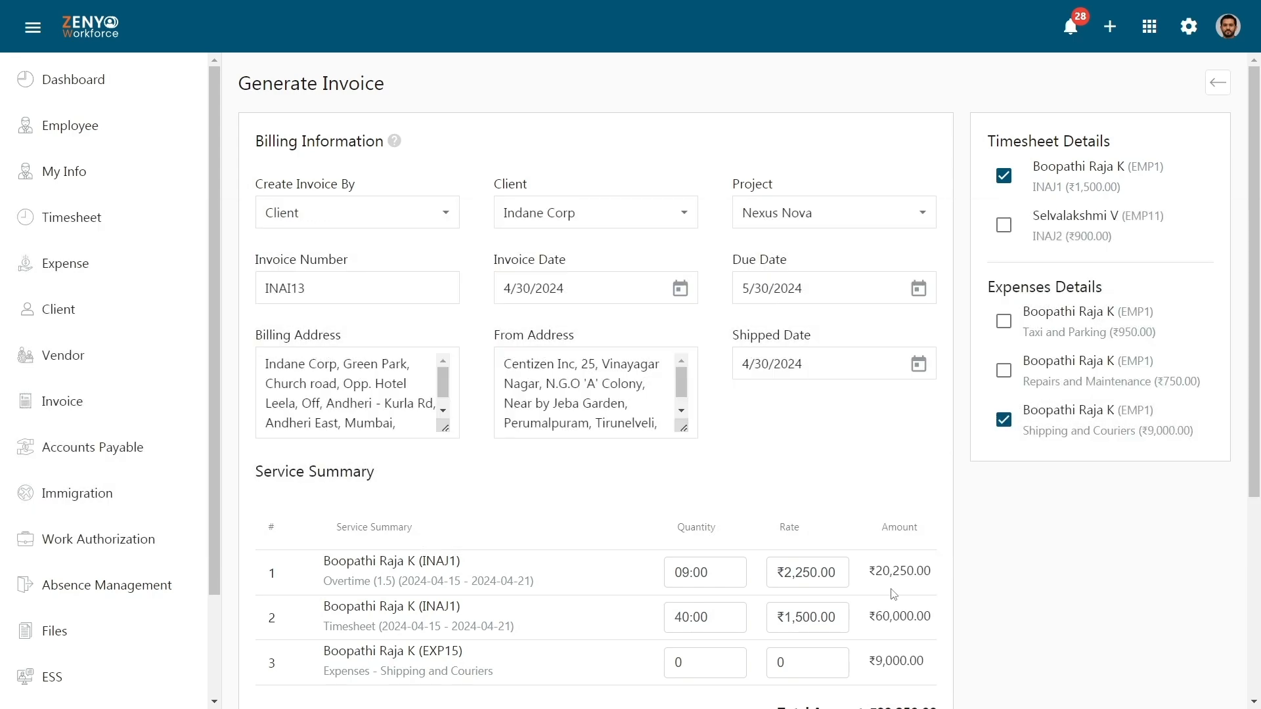
scroll(894, 594, down, 5)
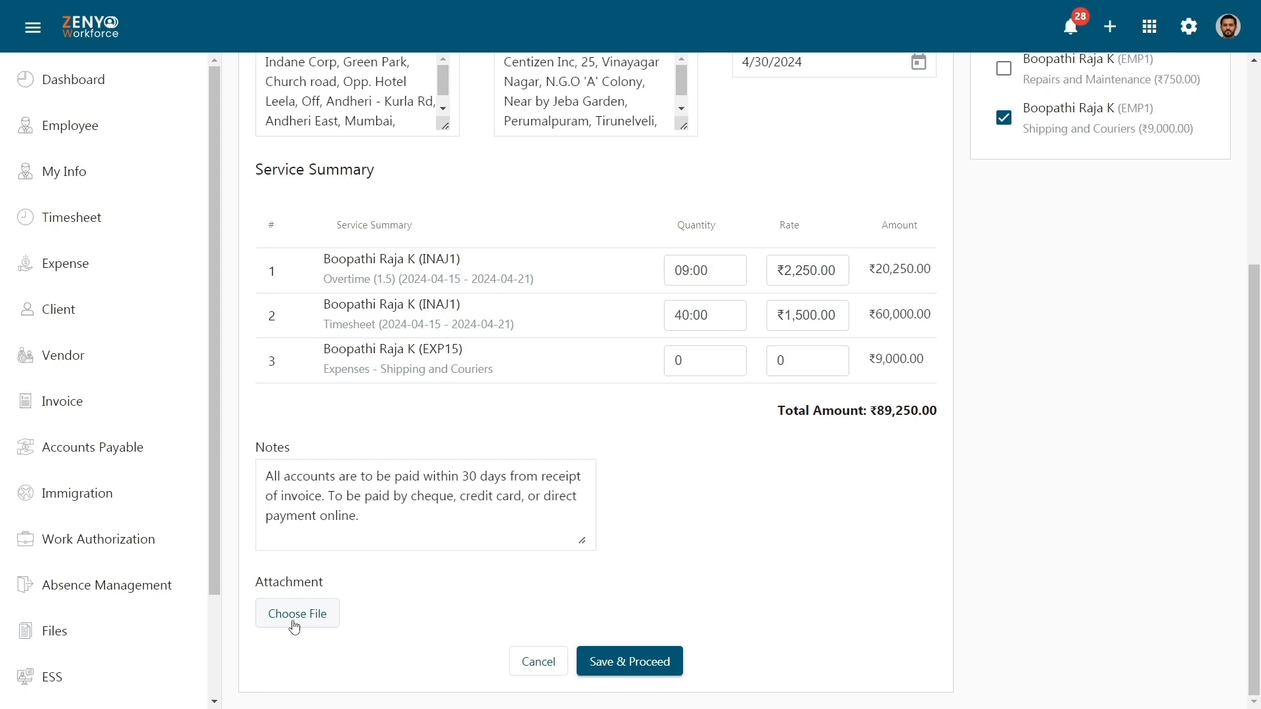
click(606, 663)
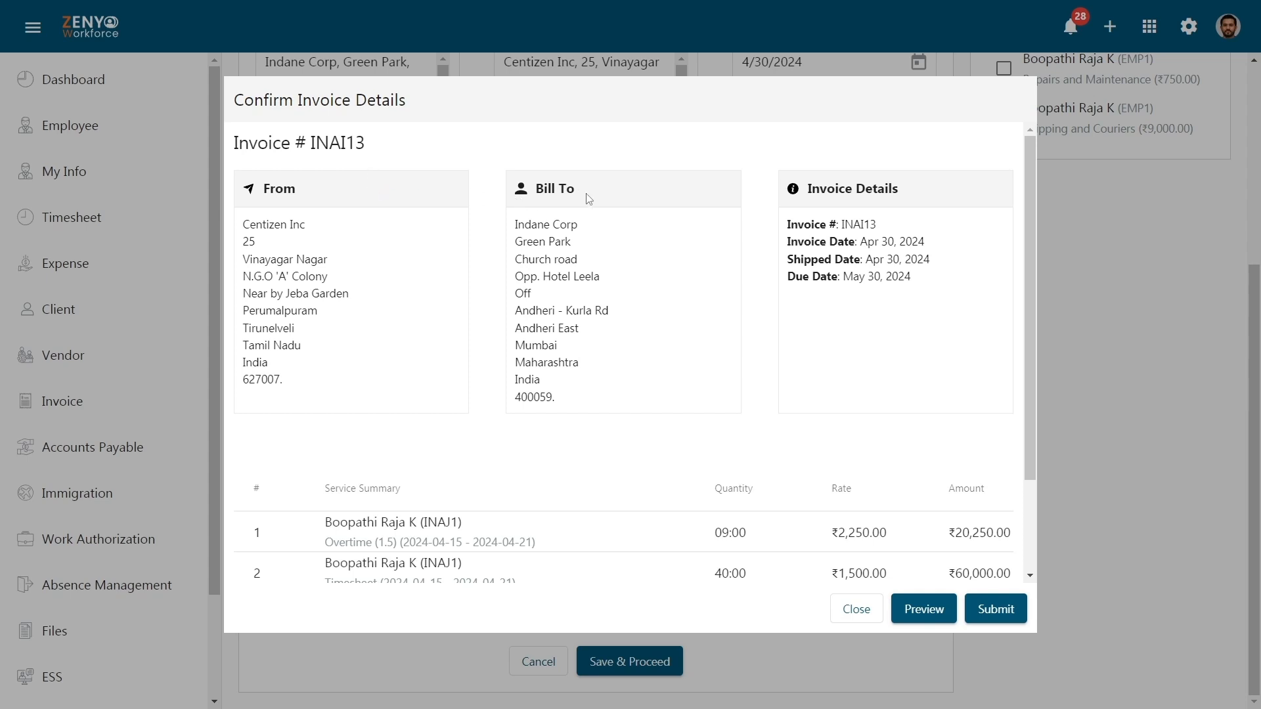
Review the invoice confirmation details, examine the full PDF preview down to the notes, and close the preview.
scroll(908, 211, down, 2)
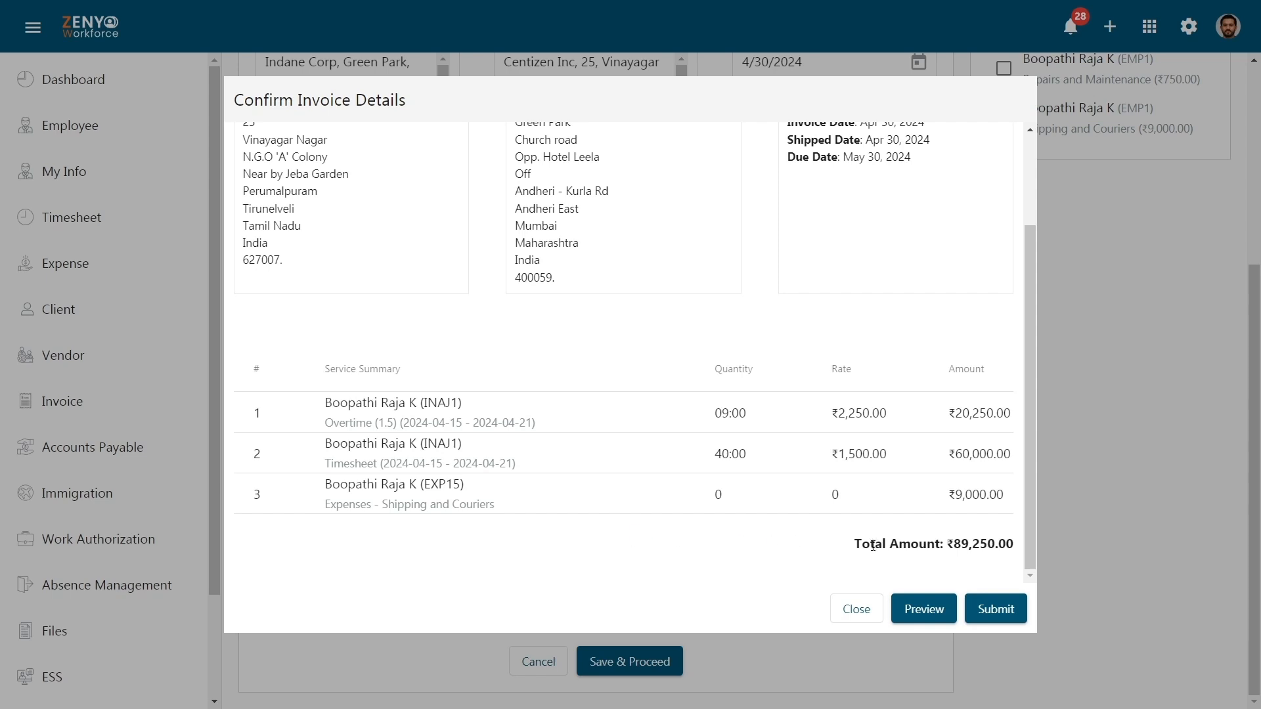
click(919, 617)
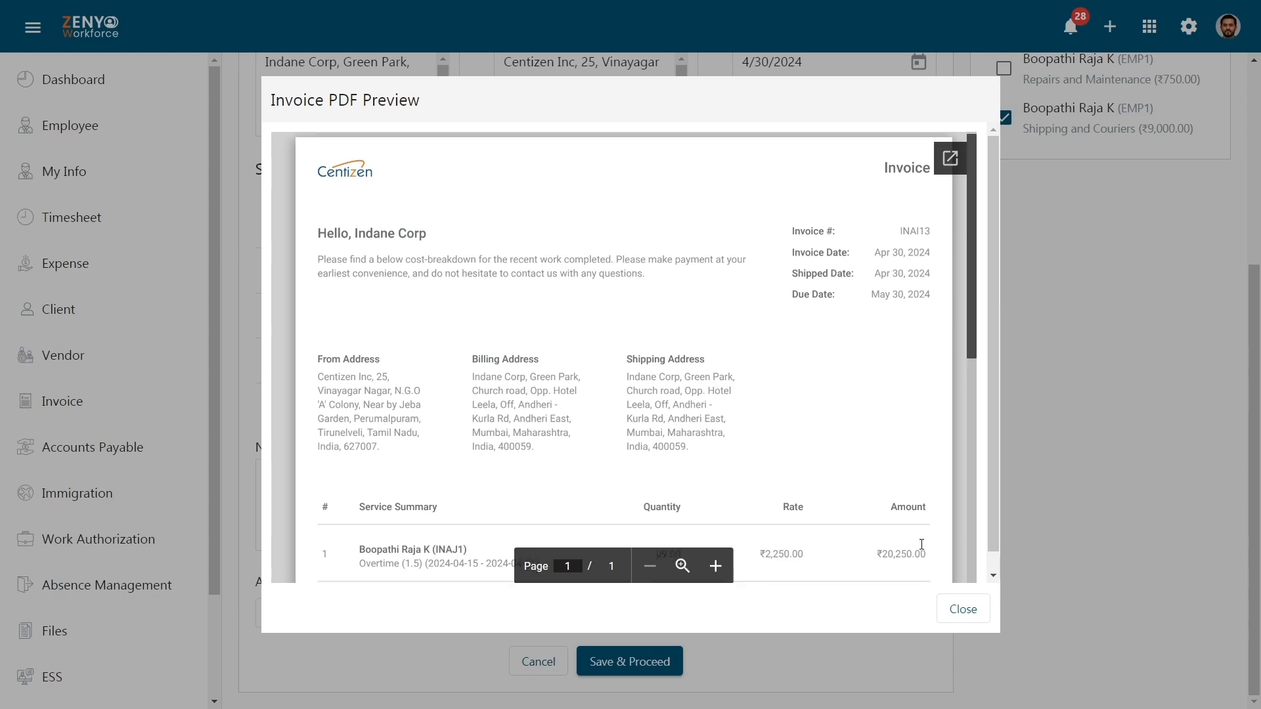
scroll(921, 544, down, 5)
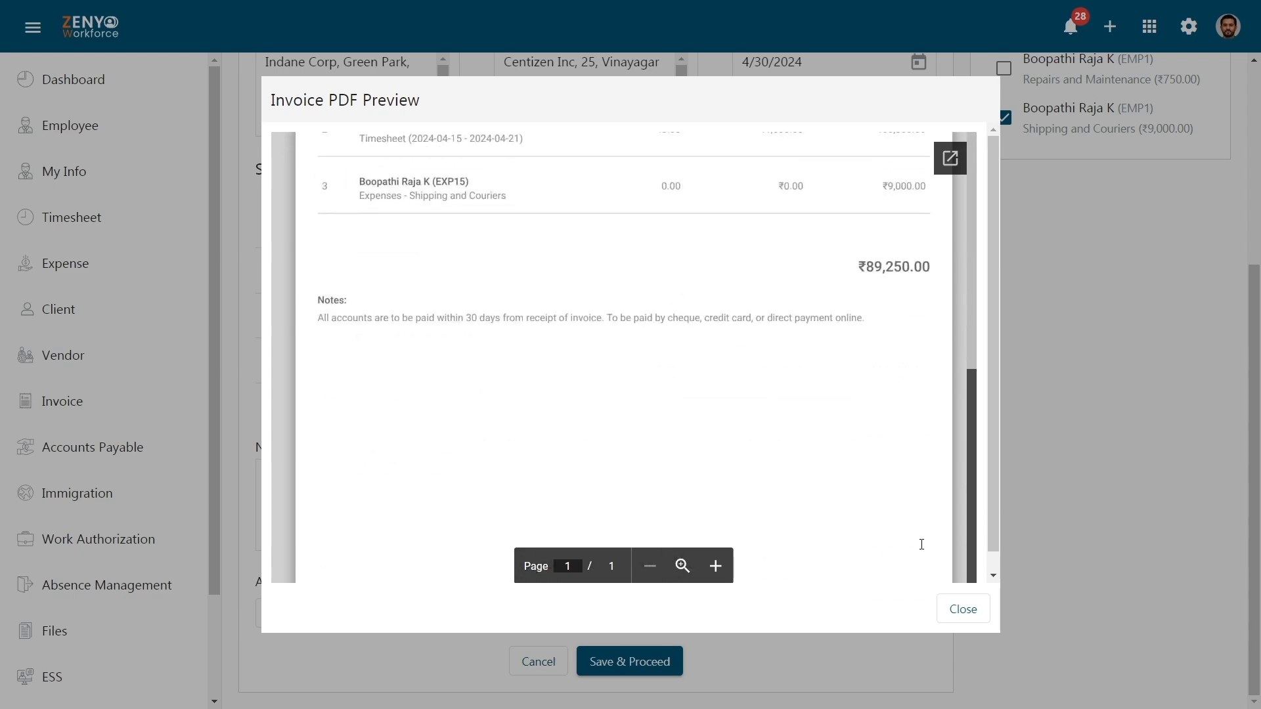
scroll(921, 544, up, 5)
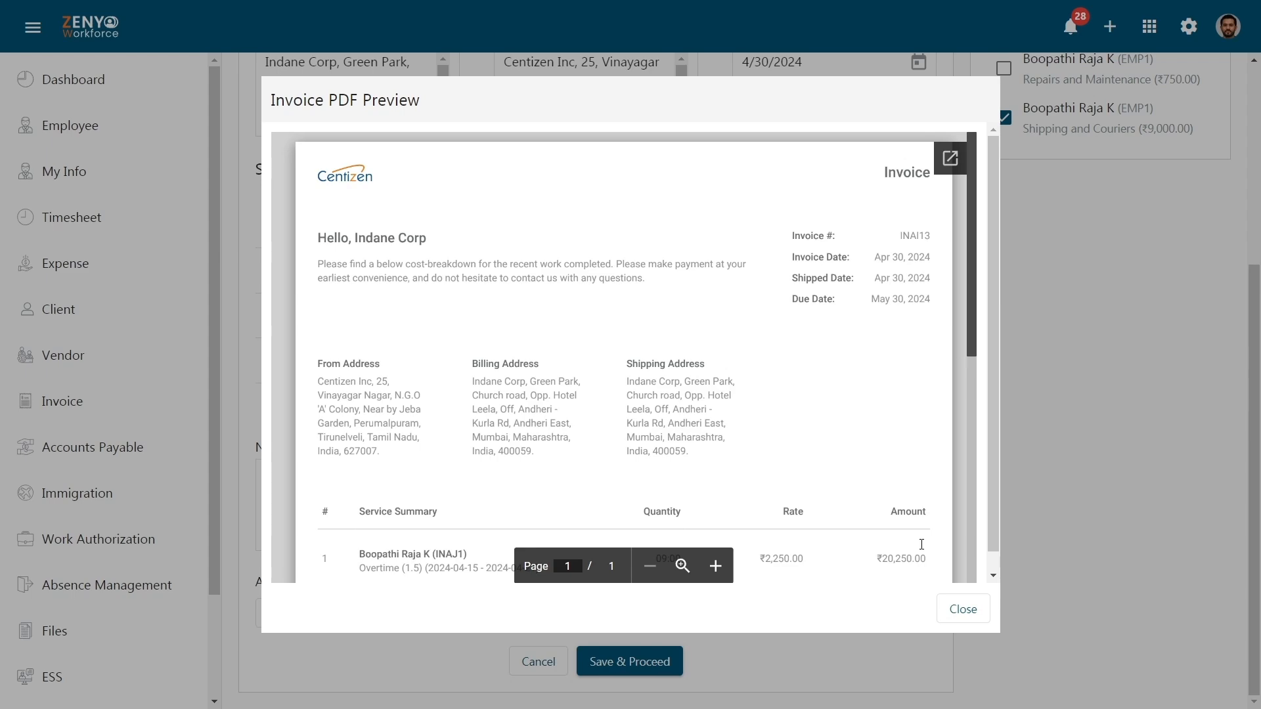
click(950, 612)
Re-enter the timesheet line's quantity as 40:00 and submit the invoice.
click(676, 317)
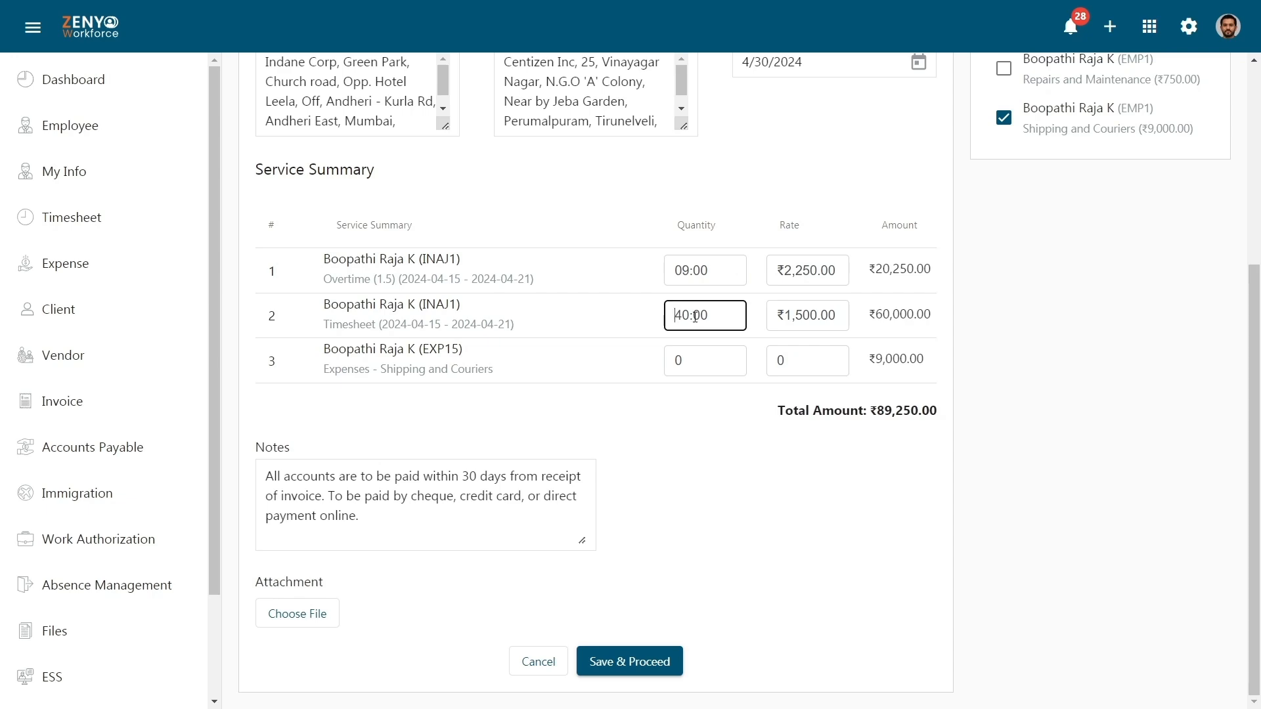
key(Delete)
text(2)
key(BackSpace)
text(4)
click(658, 660)
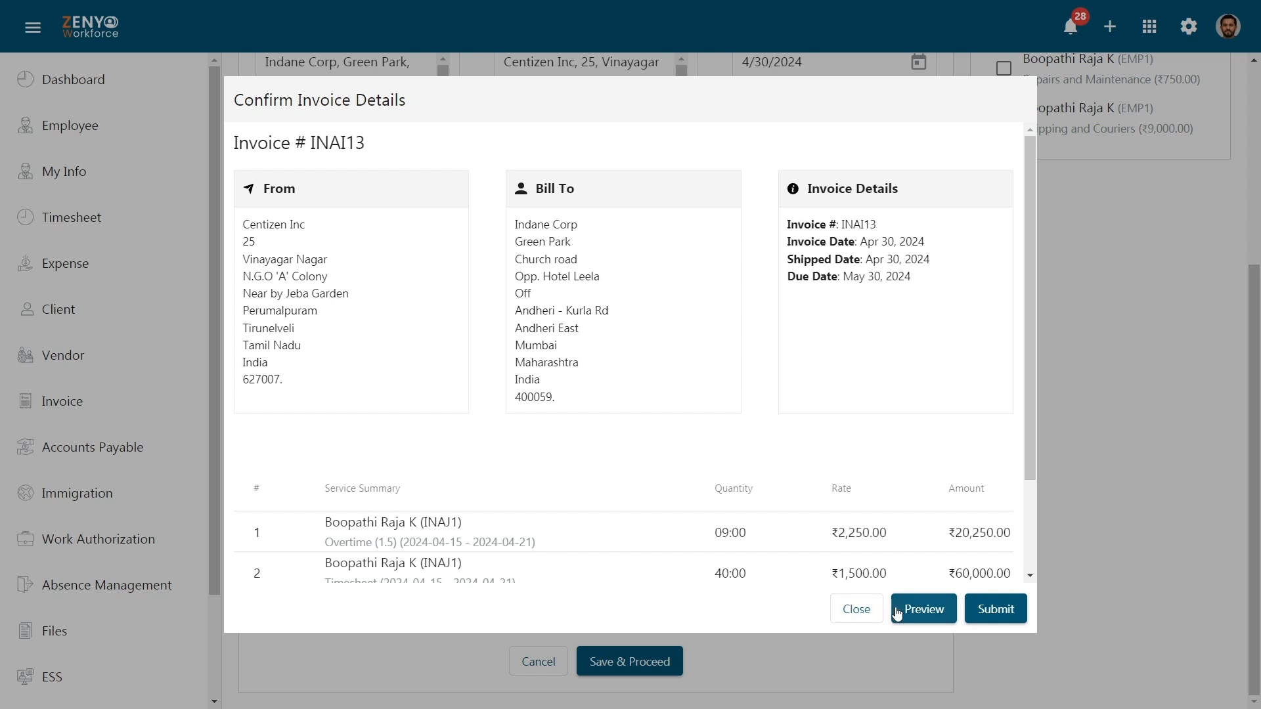
click(977, 611)
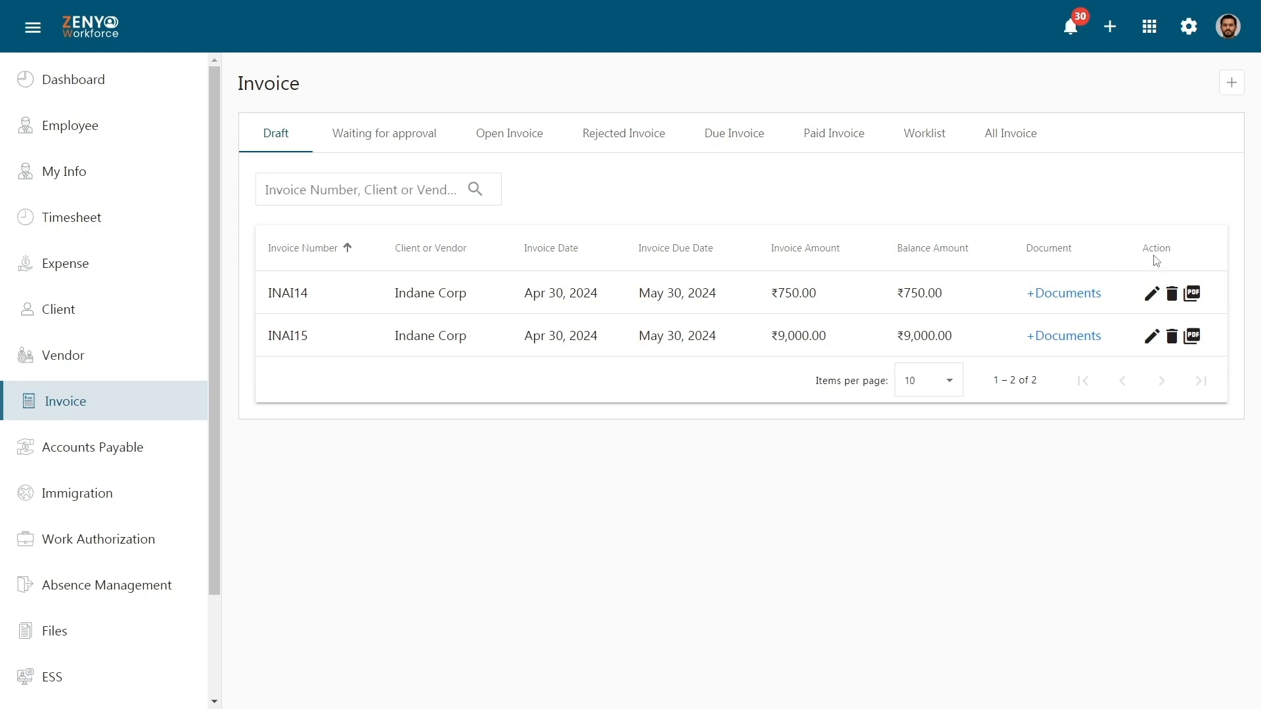
Sort the draft invoices by client or vendor.
click(474, 204)
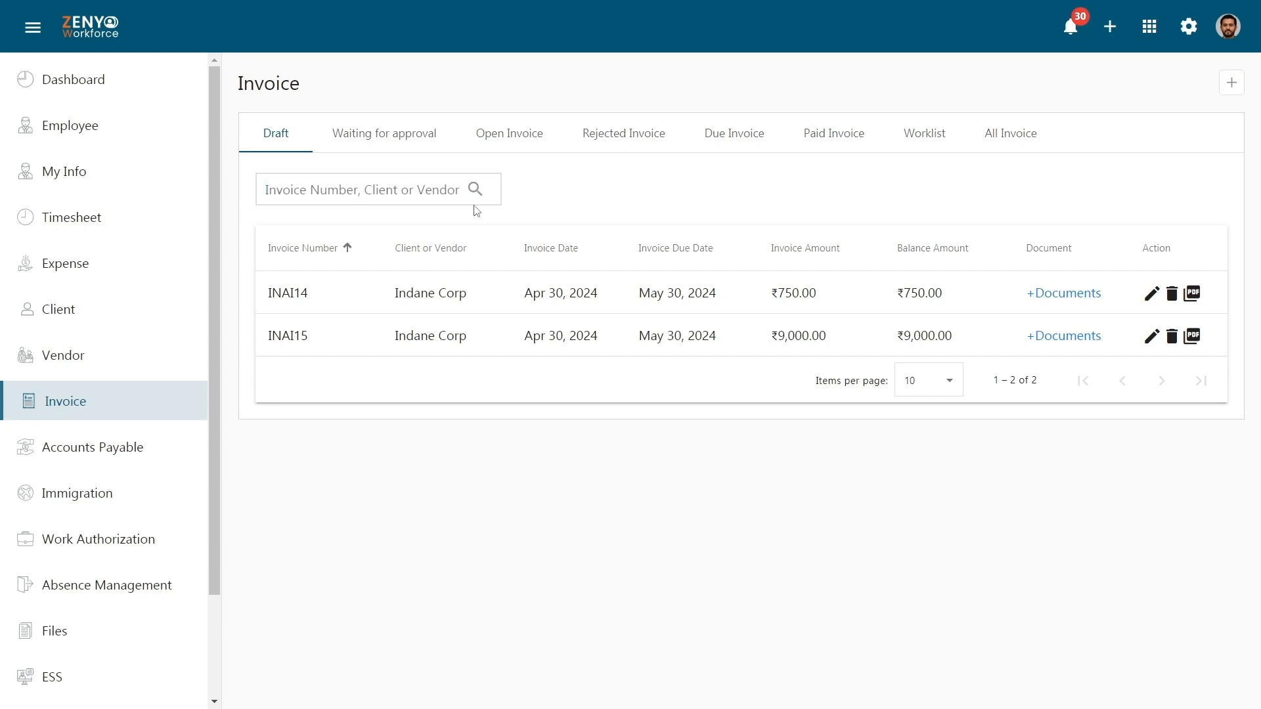
click(476, 258)
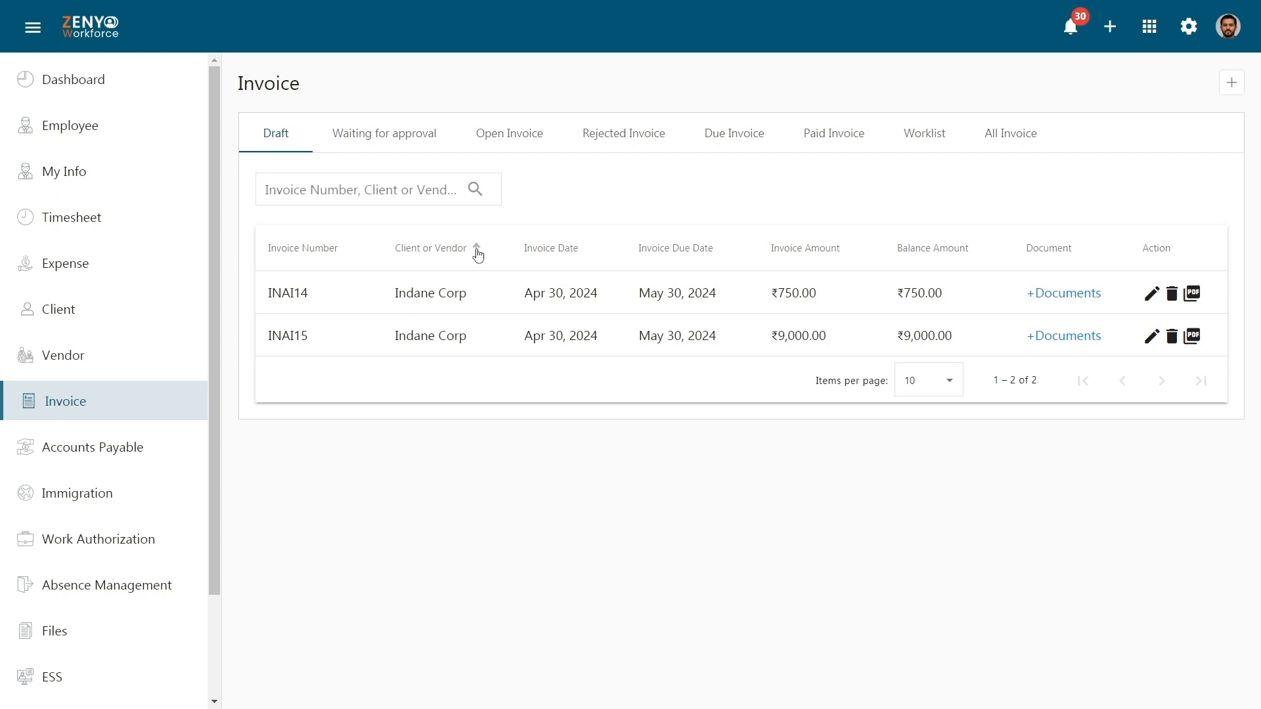
click(477, 254)
click(477, 254)
Open the PDF of invoice INAI13 among the invoices waiting for approval and examine its line items and notes.
click(415, 148)
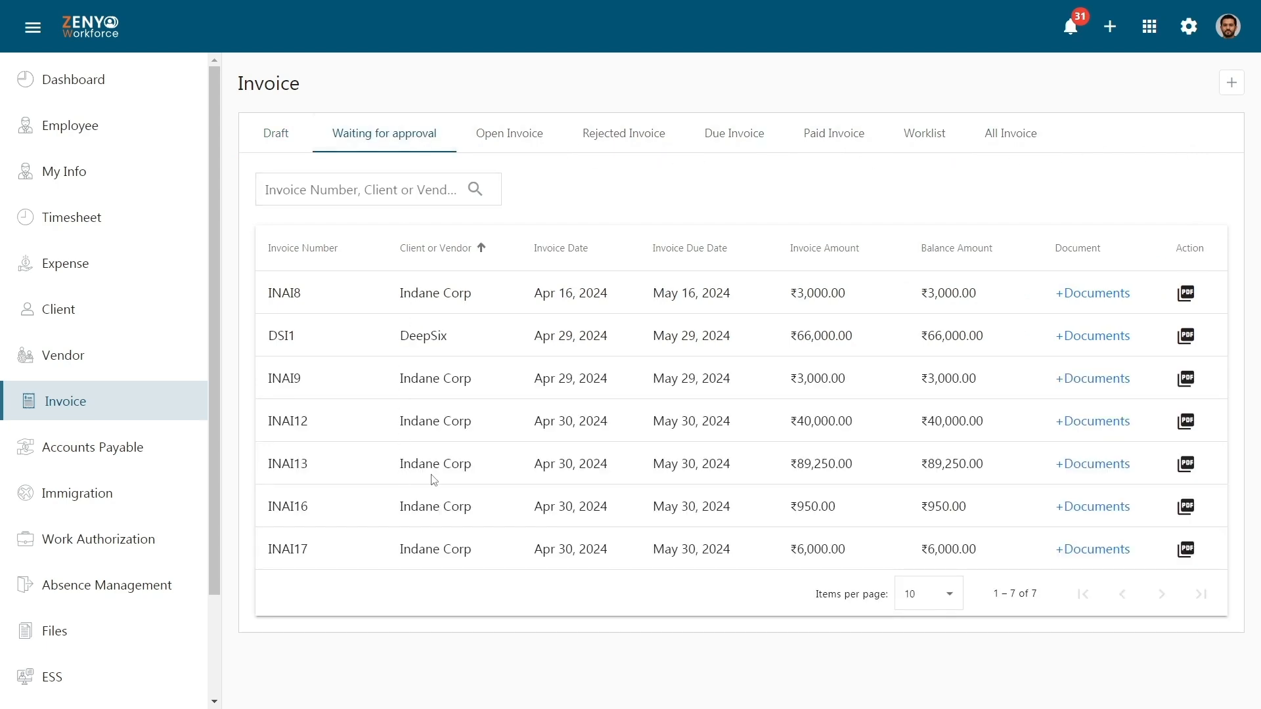
click(1186, 464)
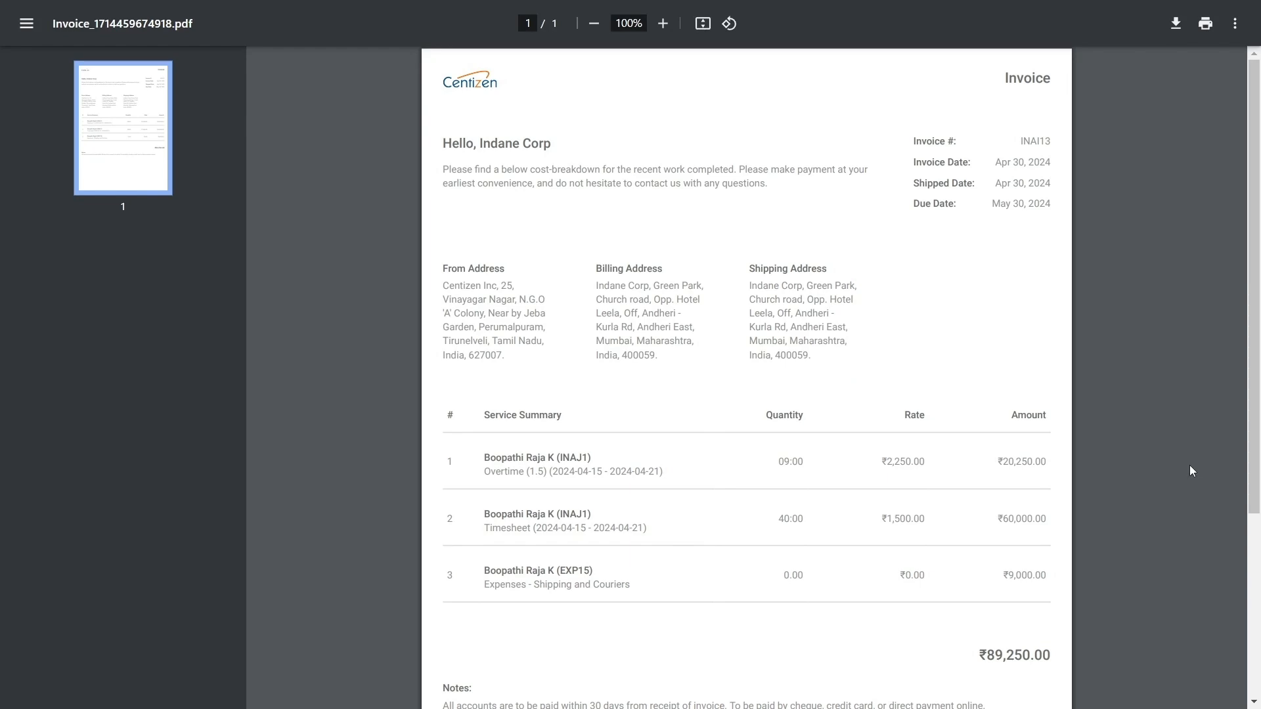
scroll(1190, 466, down, 4)
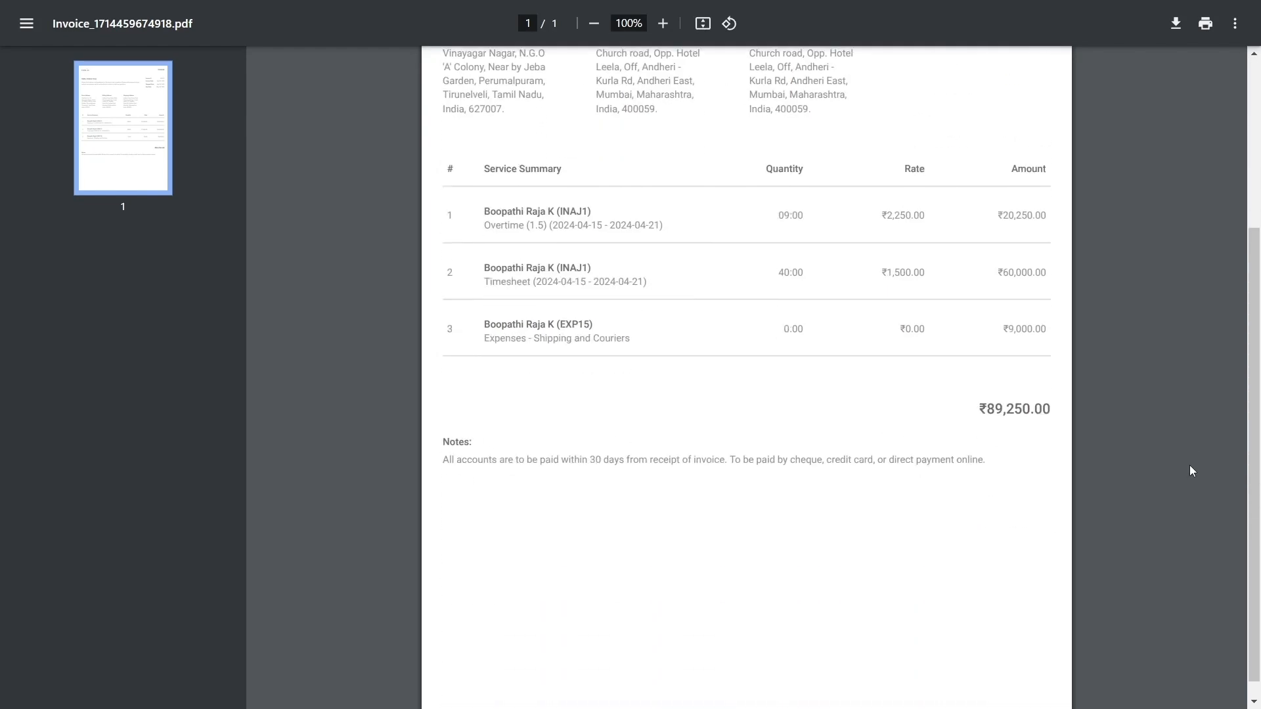
scroll(1190, 466, up, 4)
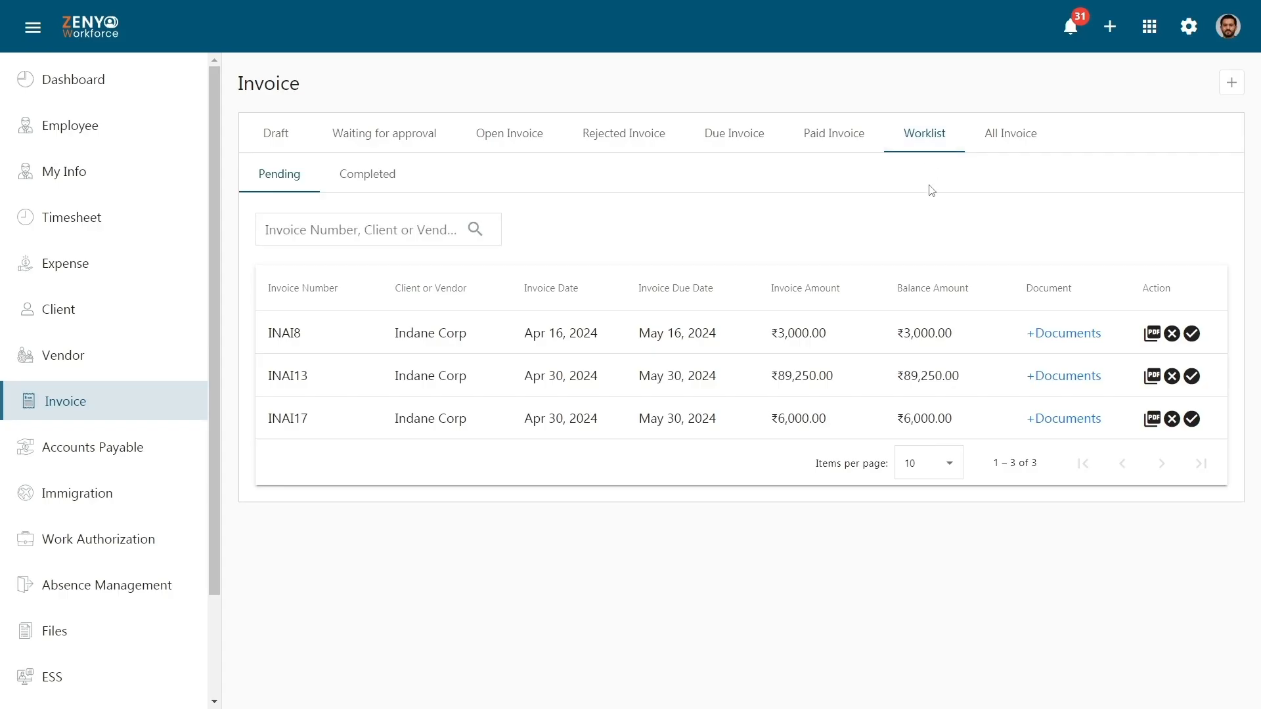
Review the details of invoice INAI13 from the pending worklist and approve it.
click(296, 195)
click(354, 190)
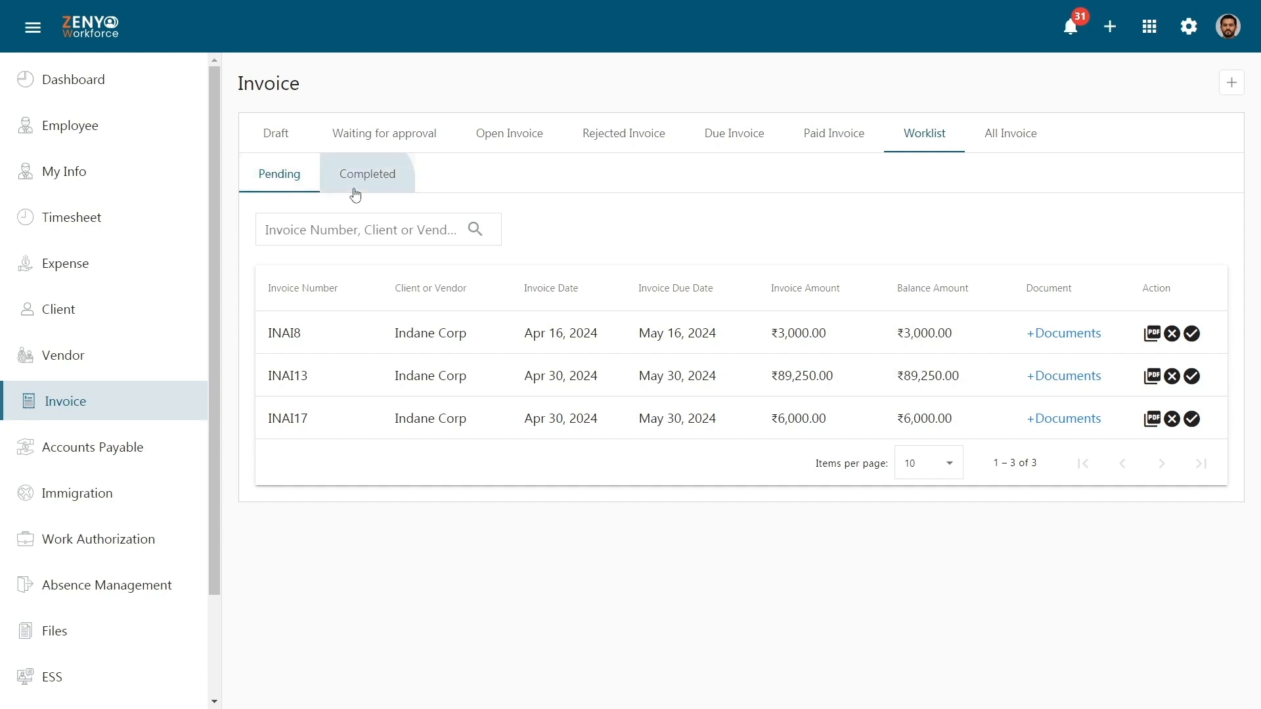
click(304, 192)
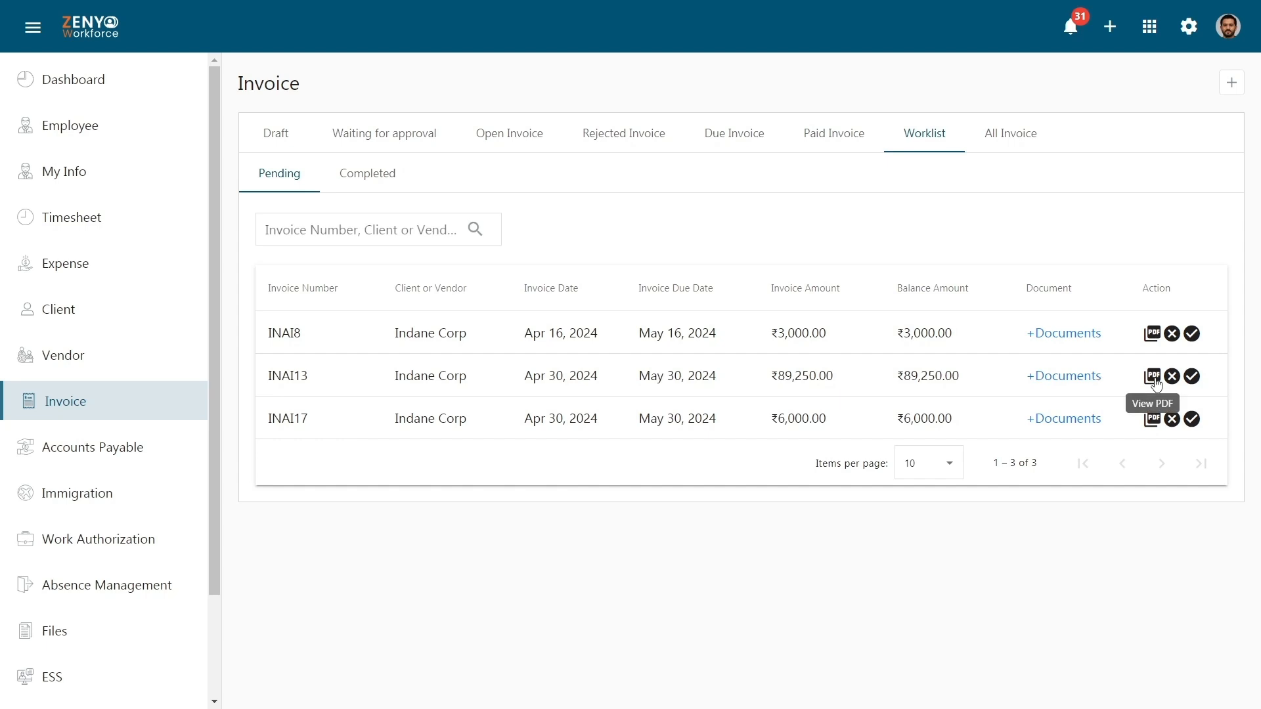
click(1192, 381)
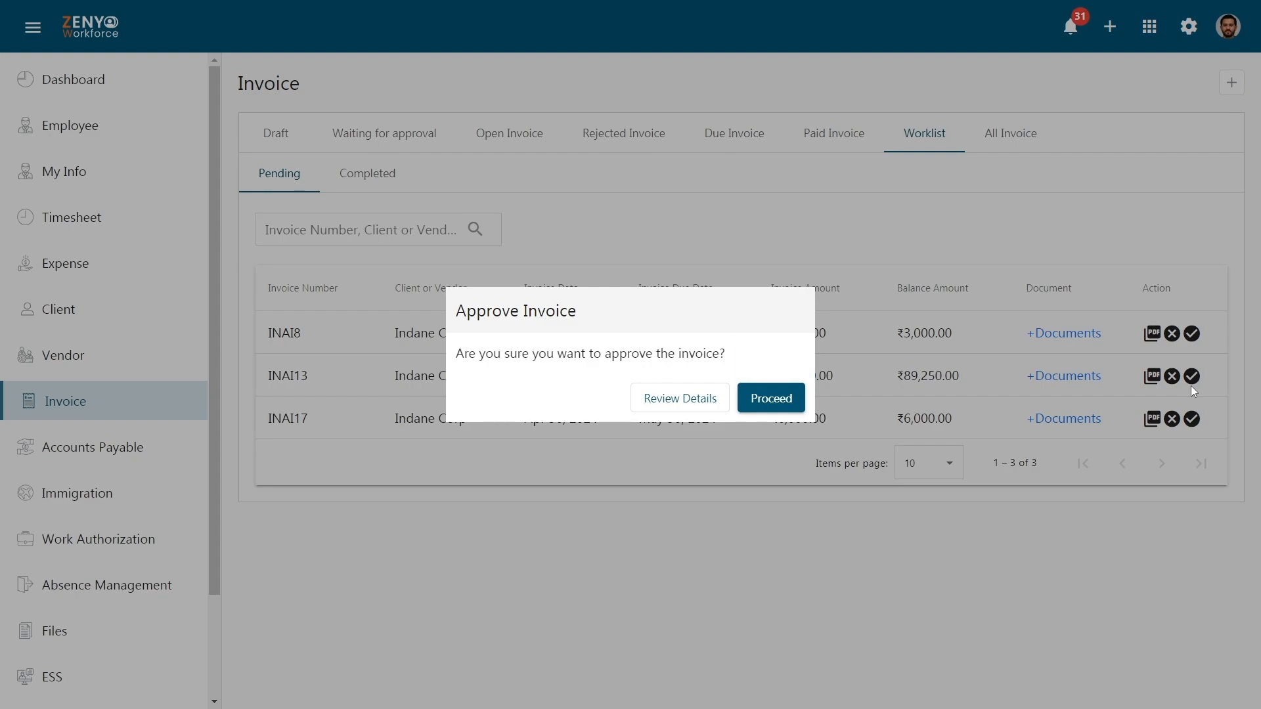
click(698, 394)
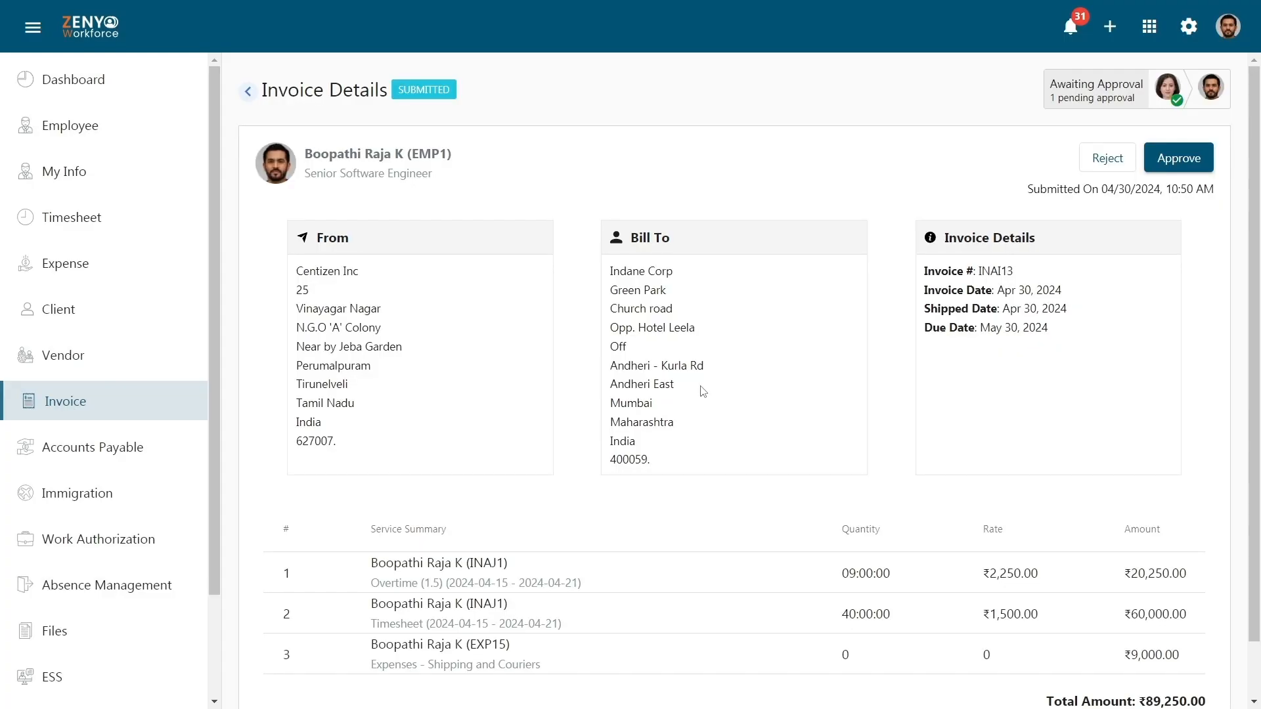
scroll(703, 392, down, 1)
scroll(702, 392, up, 1)
click(1191, 167)
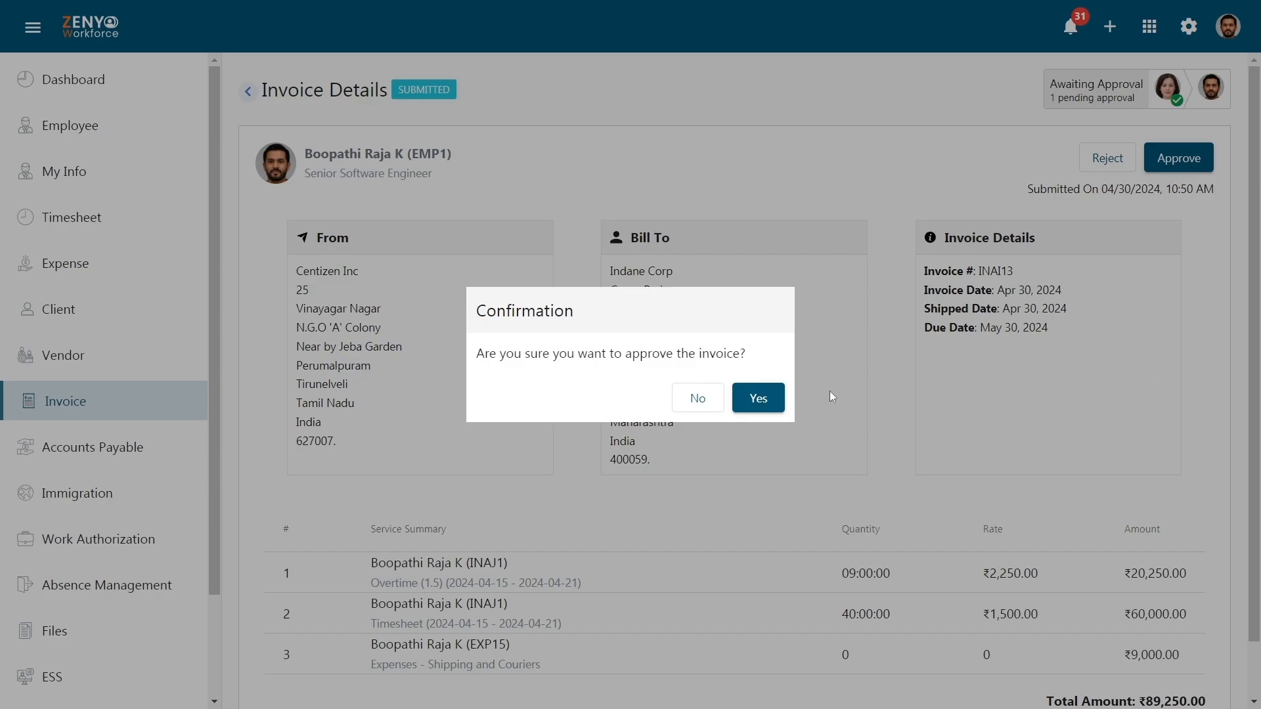
click(763, 396)
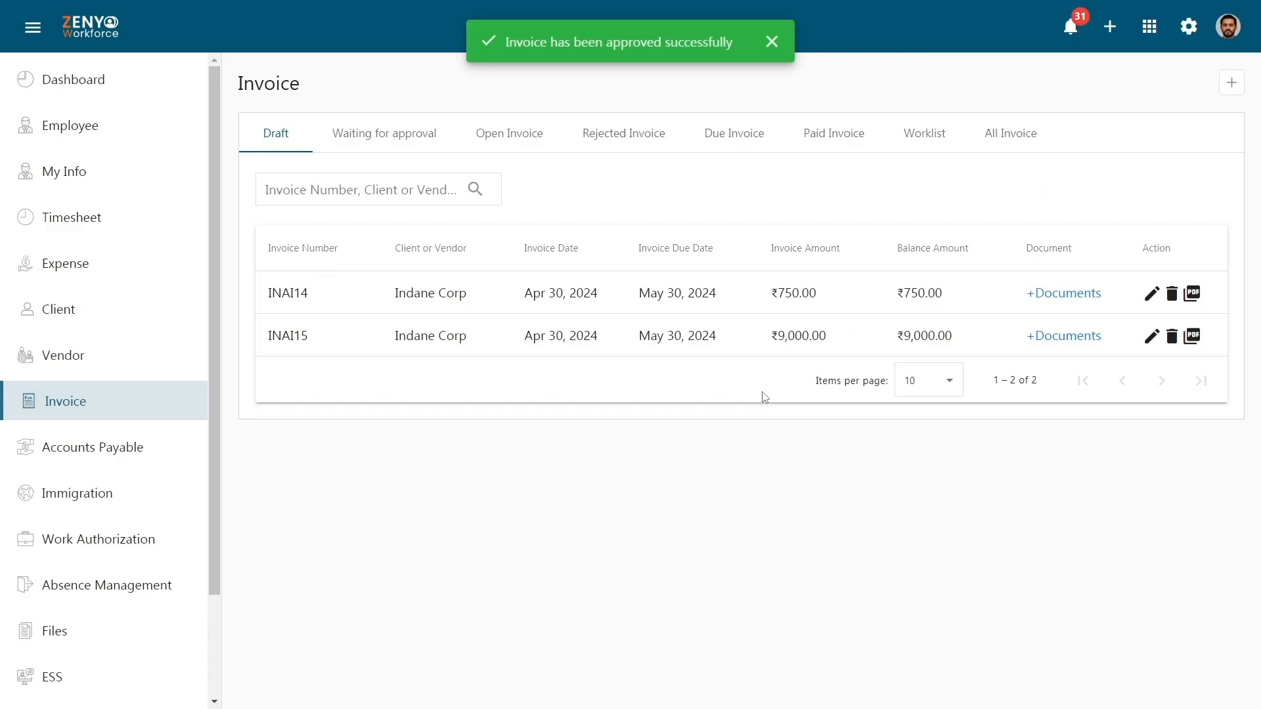
Reject invoice INAI8 in the pending worklist with the reason "Incorrect Due Date Mentioned".
click(928, 155)
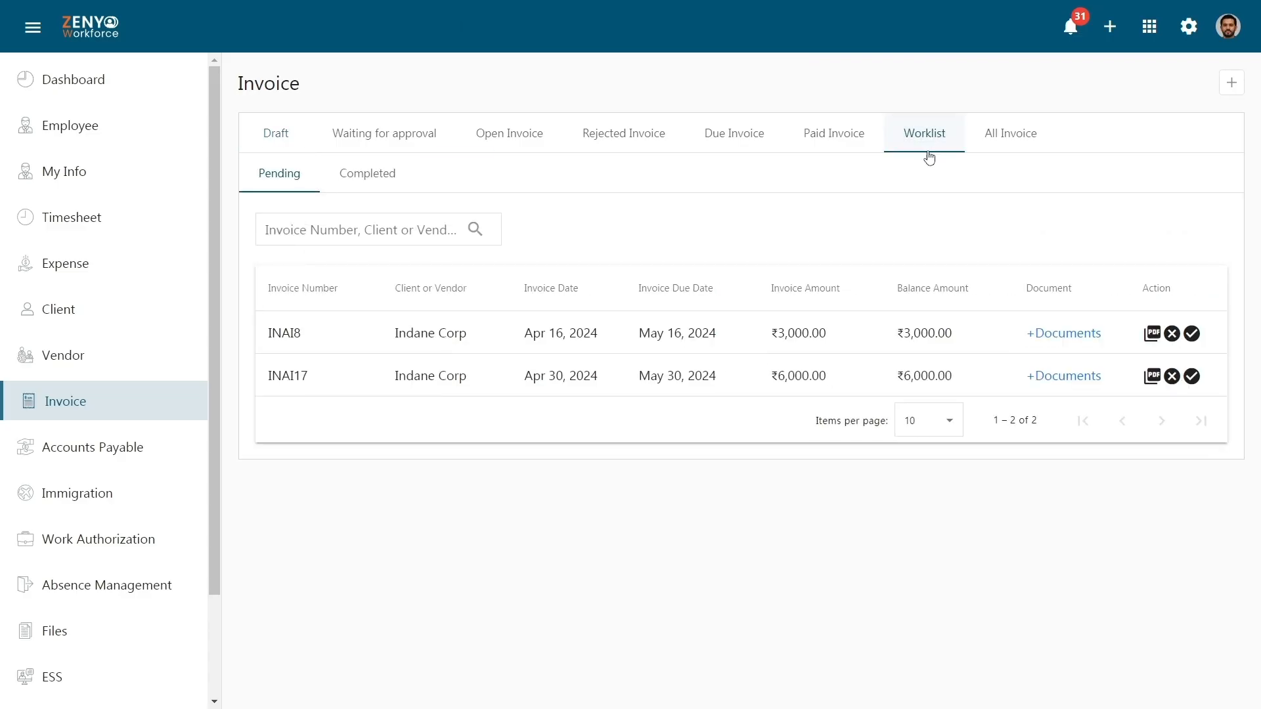
click(1172, 335)
click(707, 428)
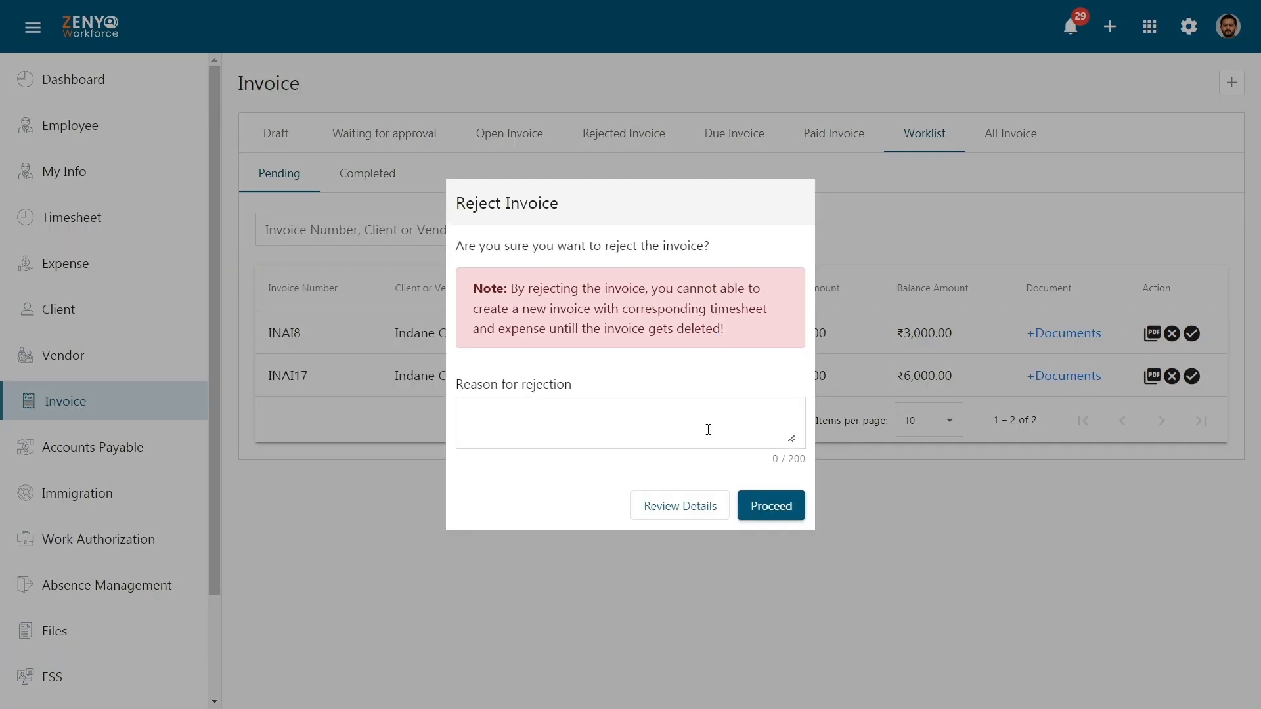
text(Incorrect Due Date Mentioned)
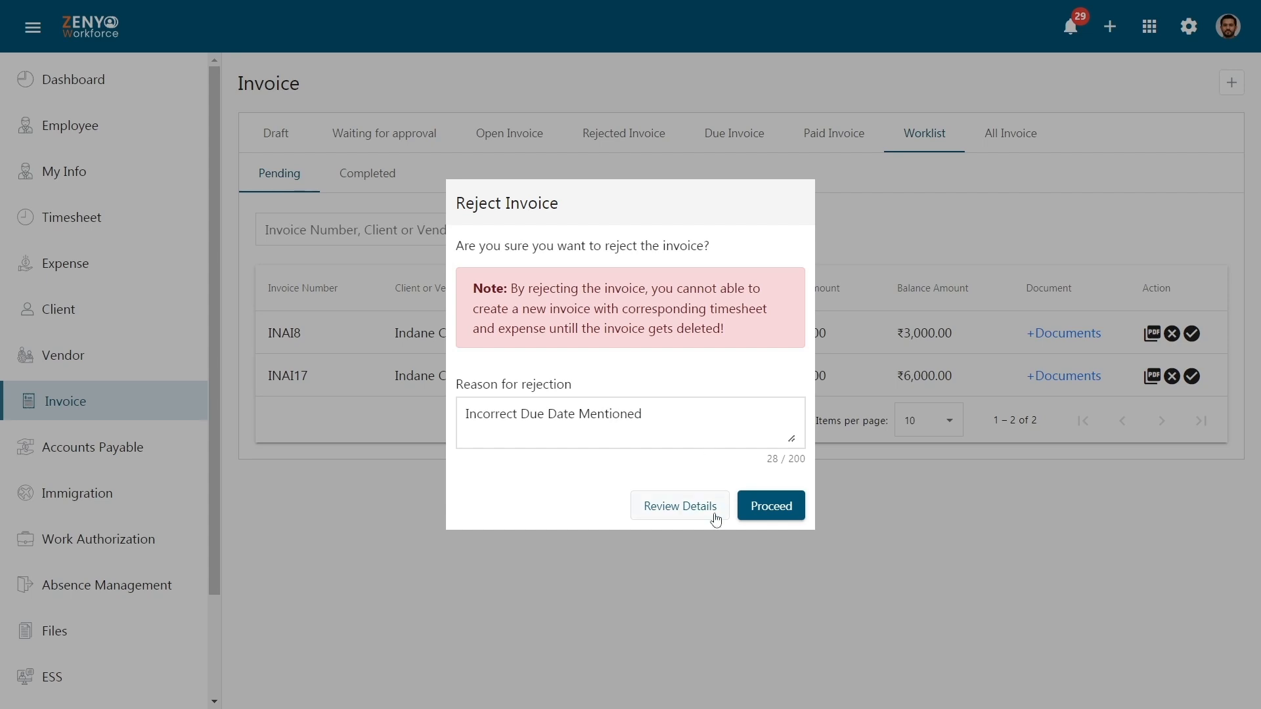
click(771, 506)
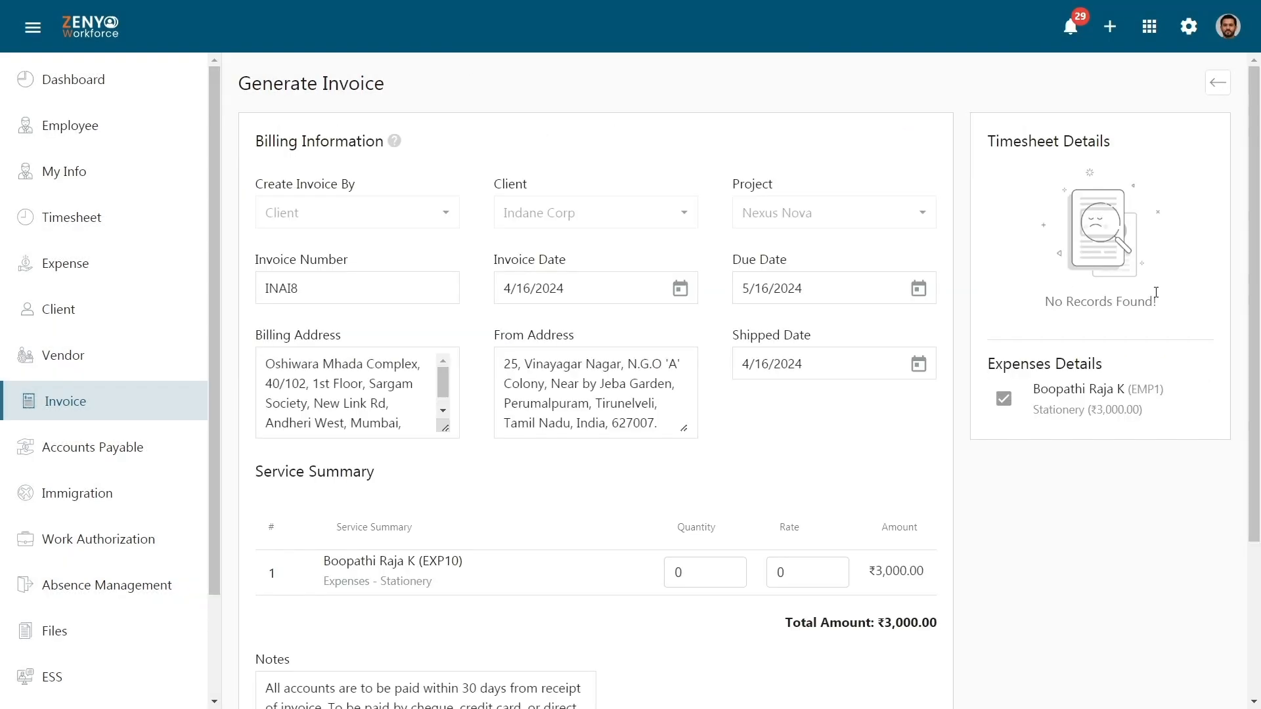
Set the due date of the rejected invoice INAI8 to 5/17/2024 and resubmit it.
click(917, 289)
click(921, 474)
scroll(926, 470, down, 3)
click(634, 660)
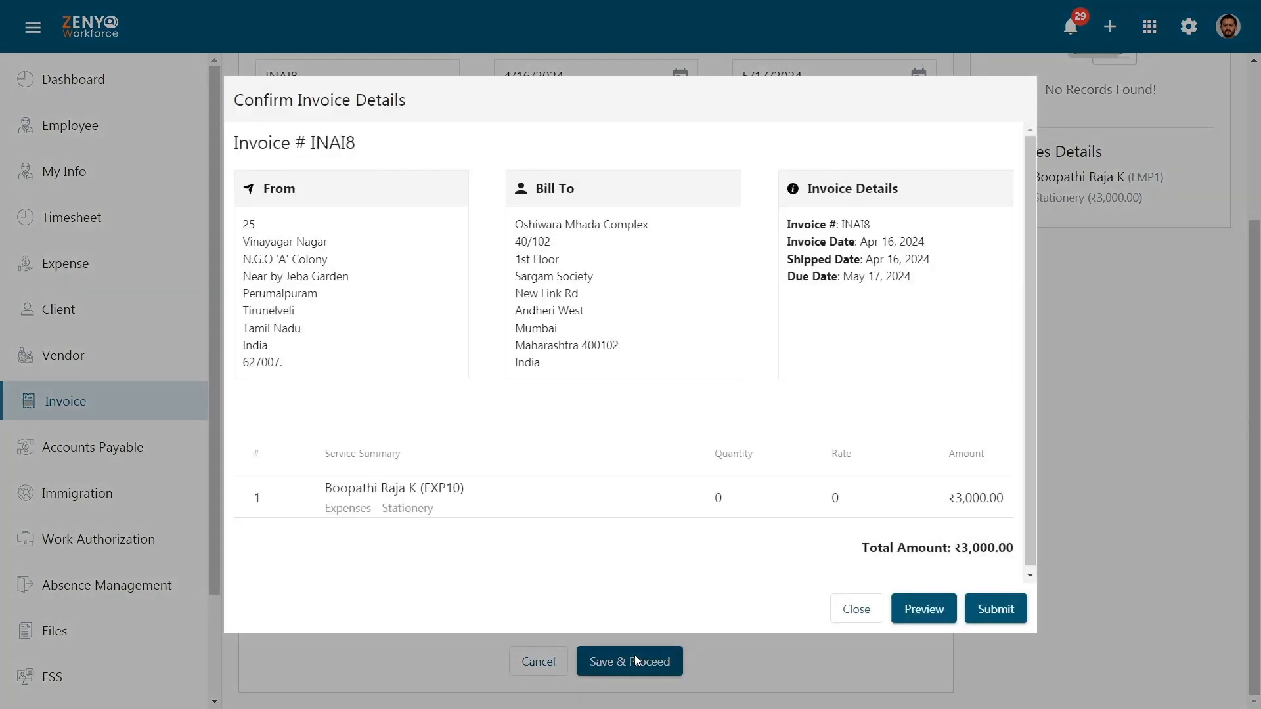
click(982, 621)
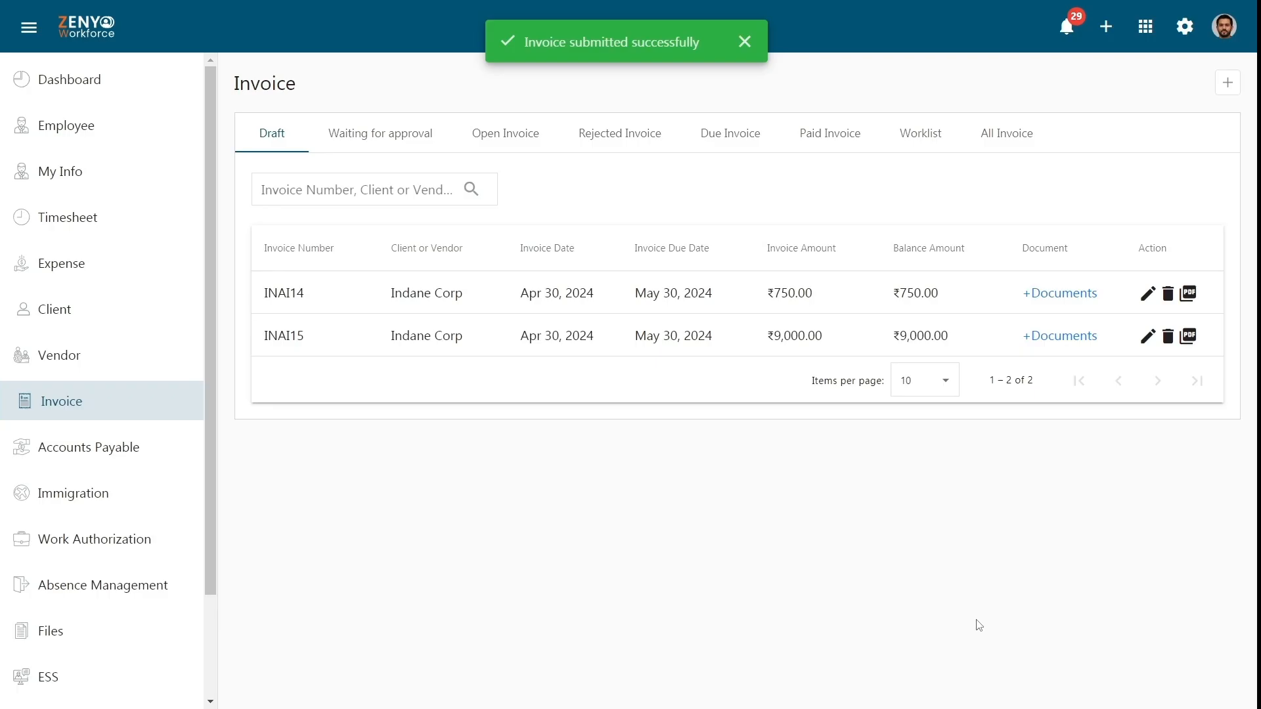
Open the details of the approved invoice INAI13 from the completed worklist and examine its service summary.
click(938, 146)
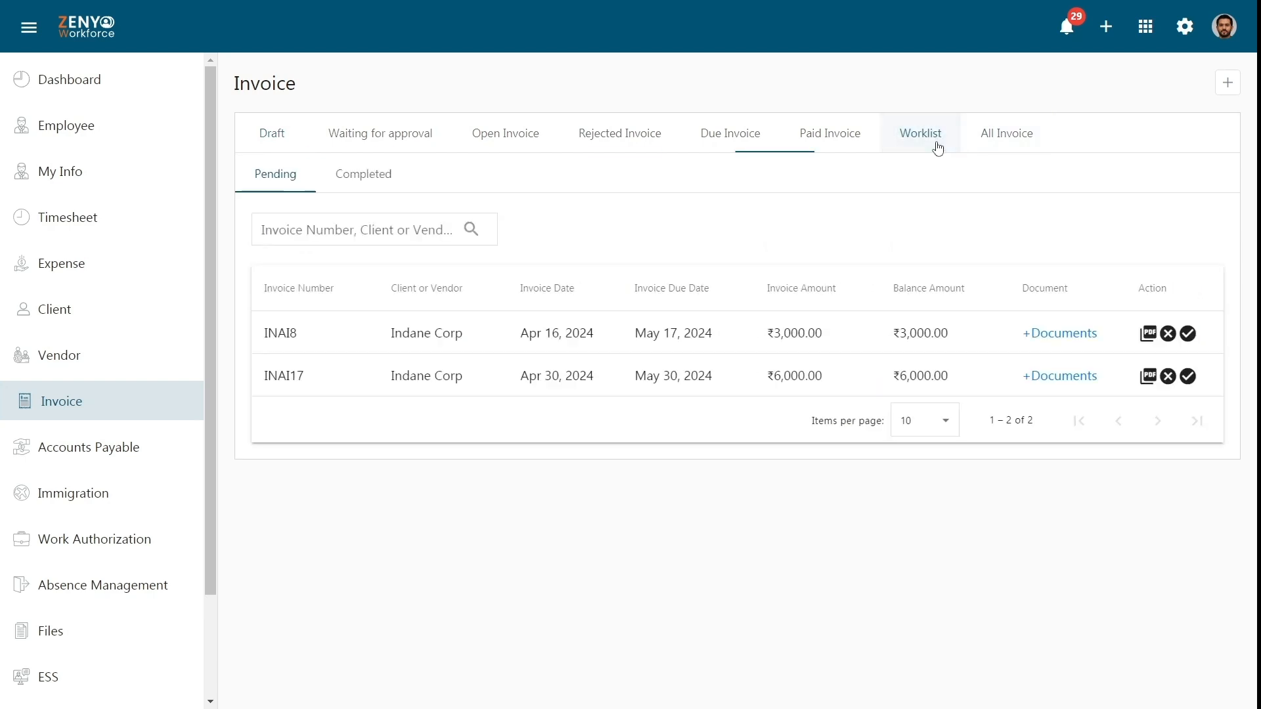
click(386, 177)
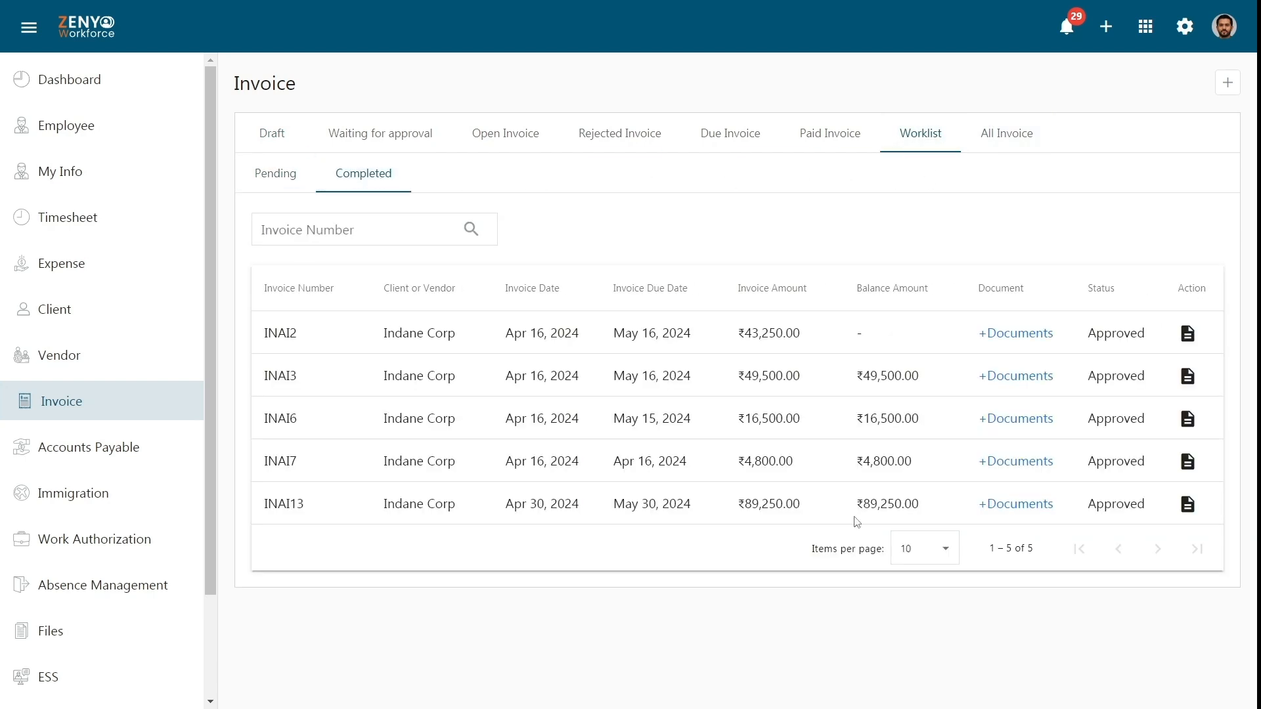
click(1187, 506)
scroll(1189, 518, down, 2)
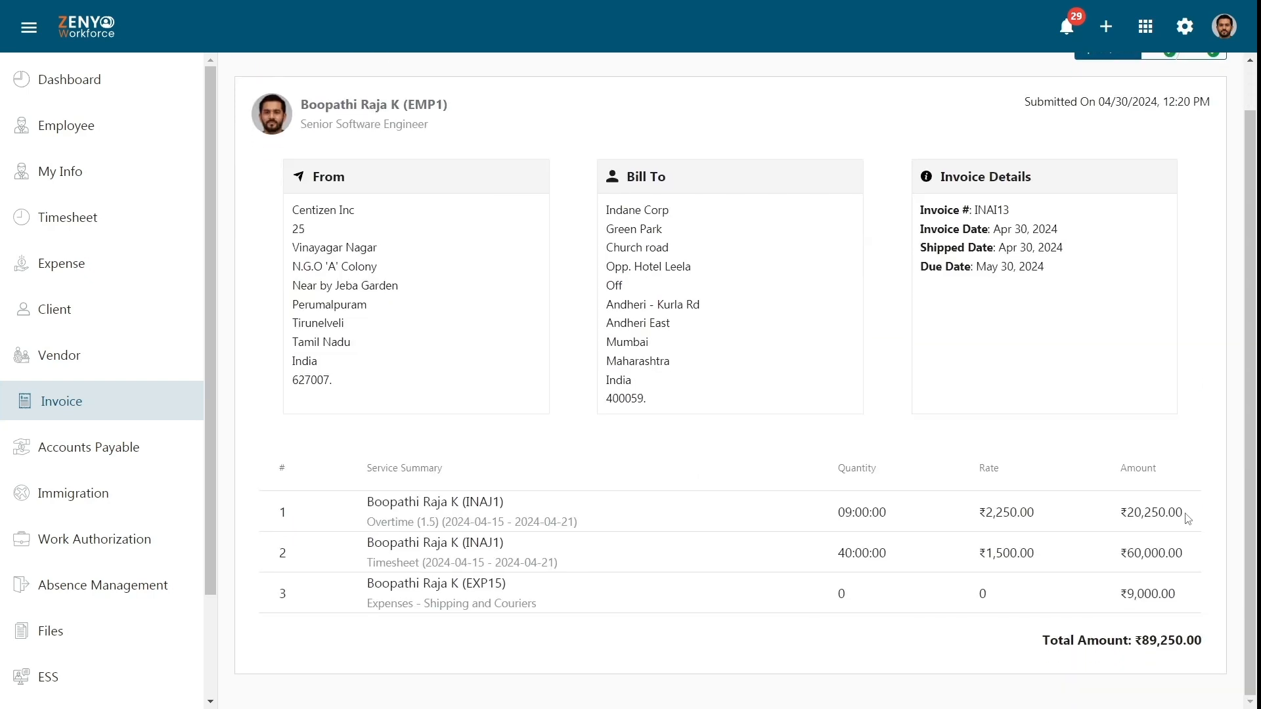
Leave the invoice details and open the payment records of open invoice INAI13.
scroll(1188, 519, up, 1)
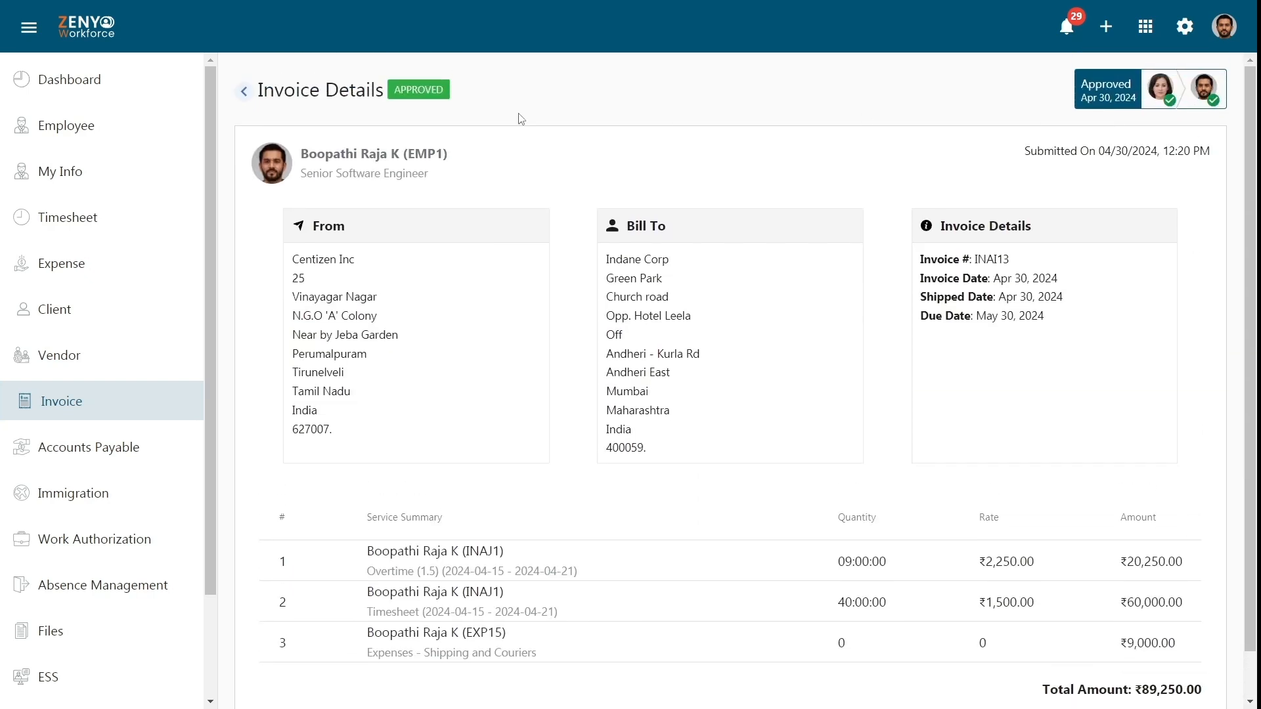
click(245, 96)
click(501, 148)
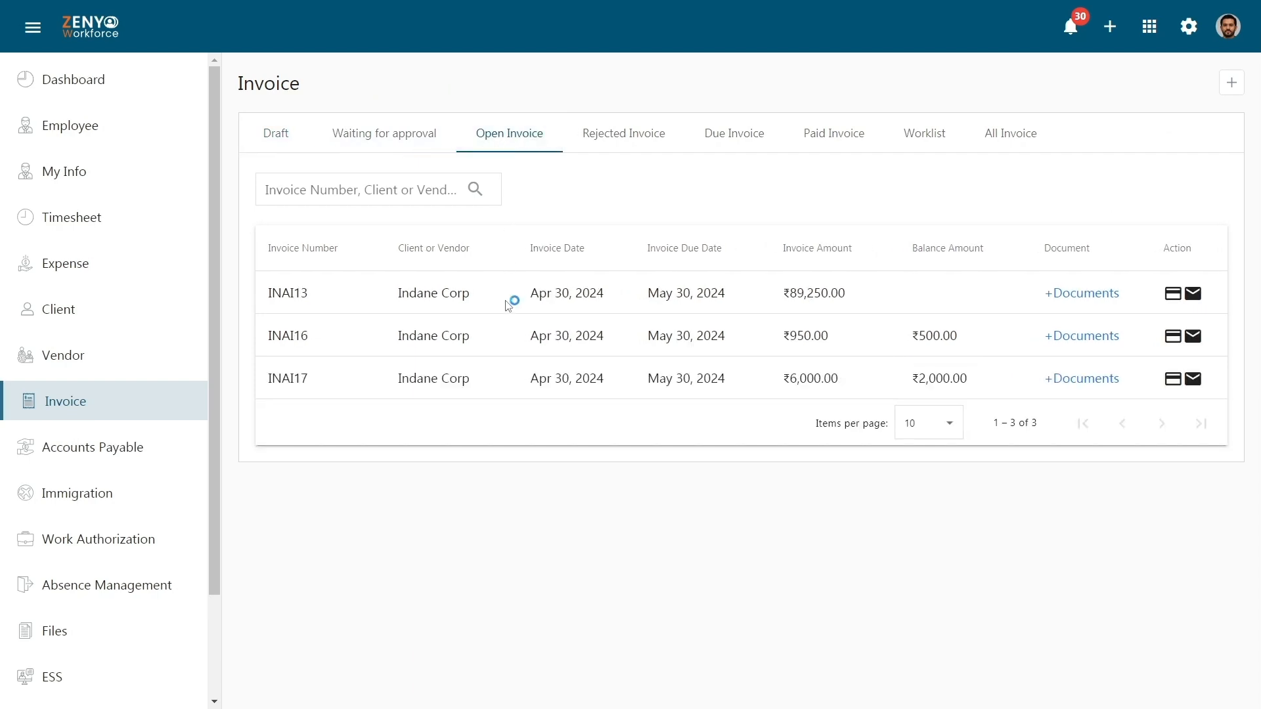
click(1174, 296)
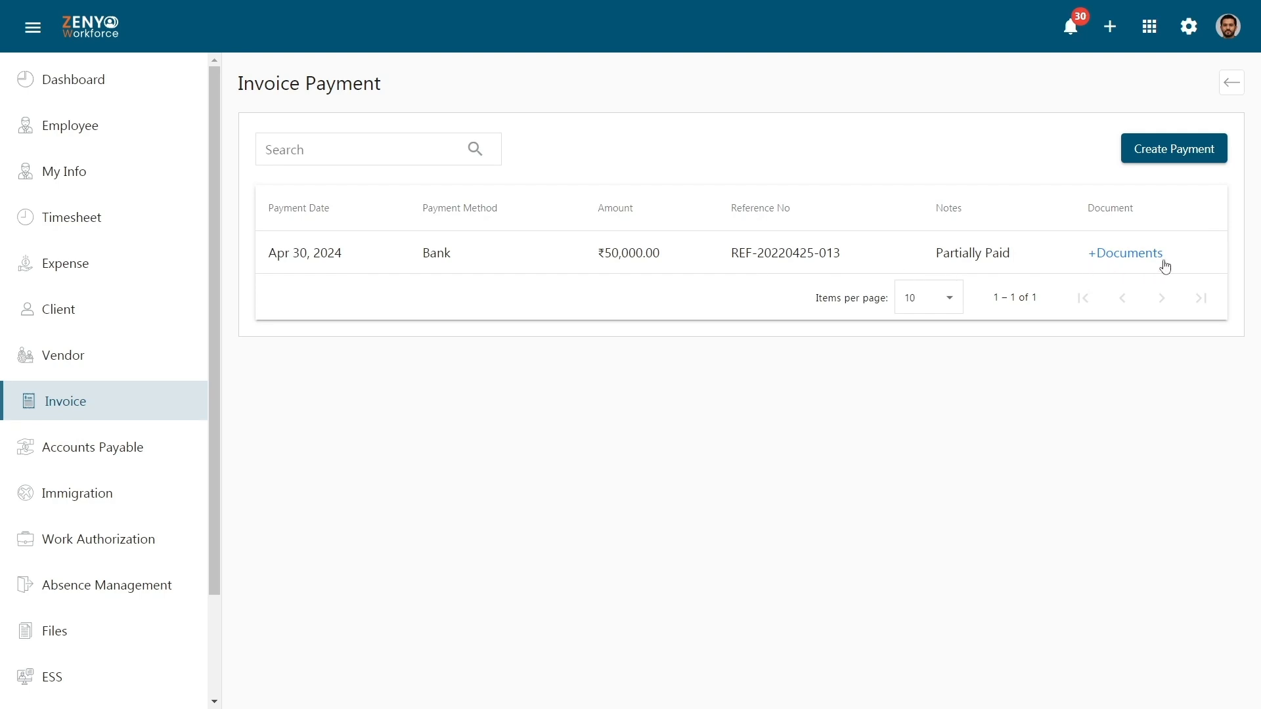
Start a new payment for the invoice with payment method Bank and payment date 5/2/2024.
click(1167, 158)
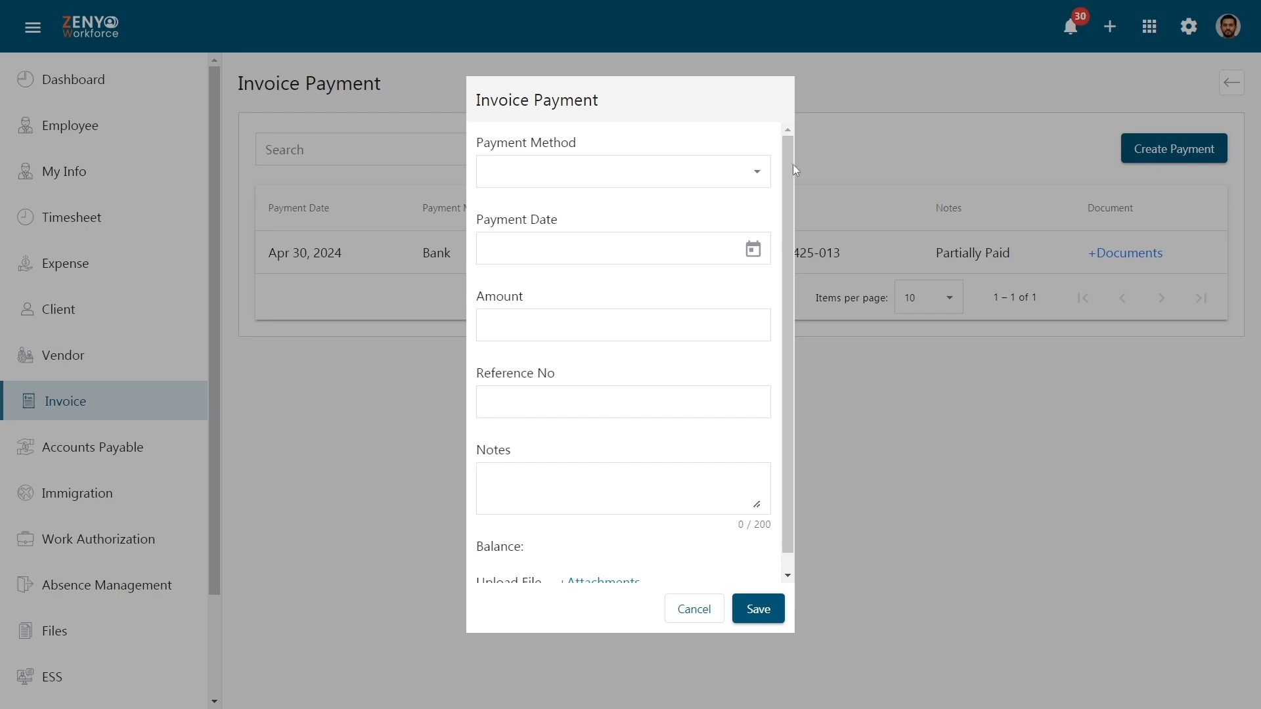
click(752, 173)
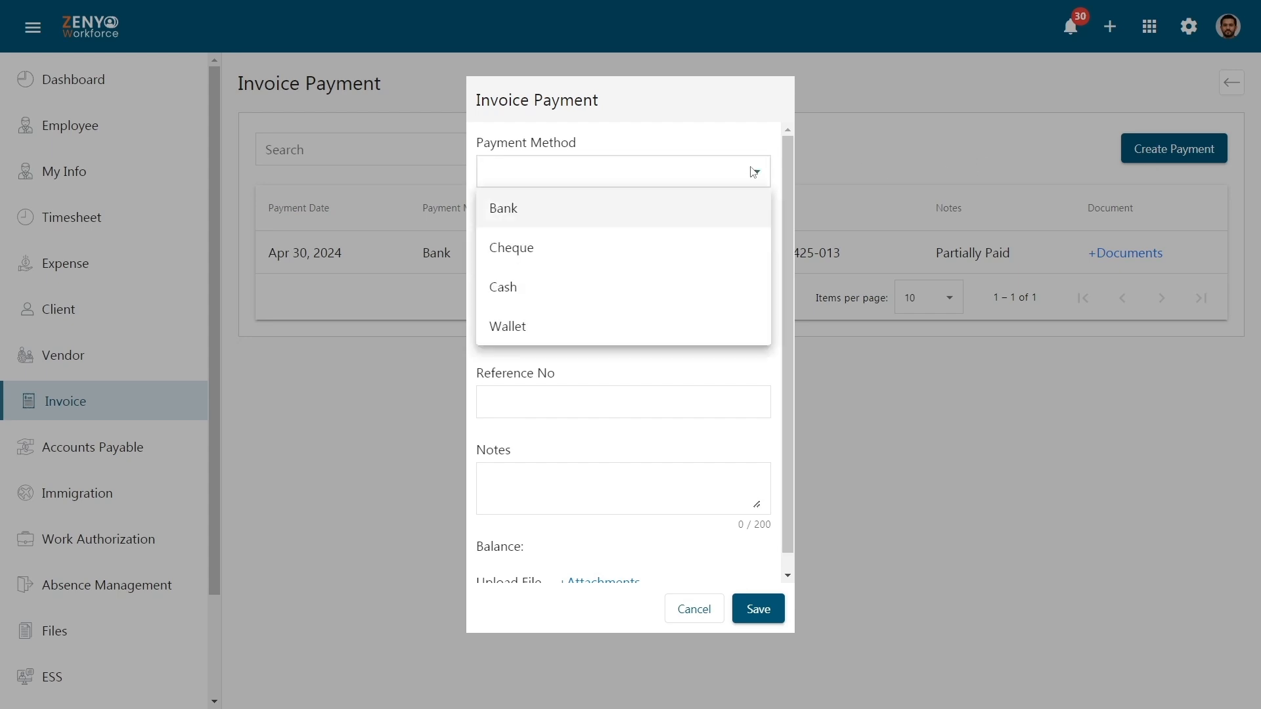
click(749, 211)
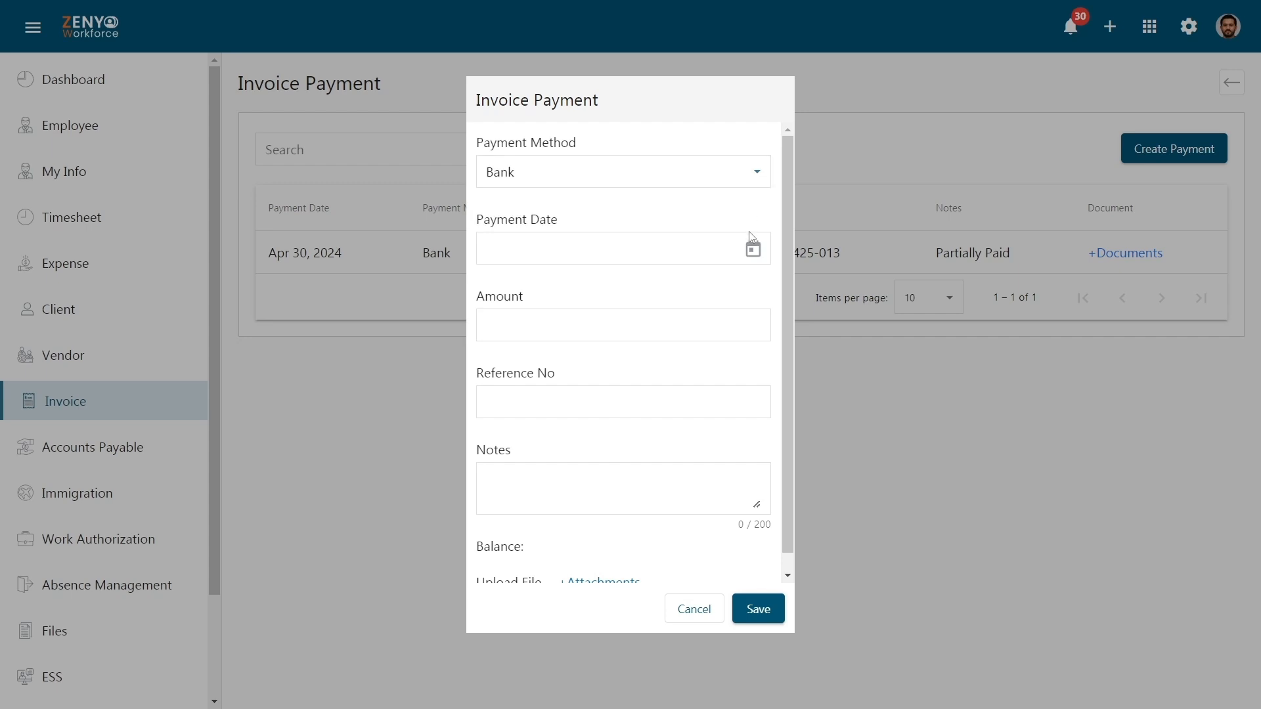
click(753, 249)
click(631, 368)
Enter the payment amount 50000, reference number REF - 024569-256 and note "Partially Paid", and save the payment.
click(635, 326)
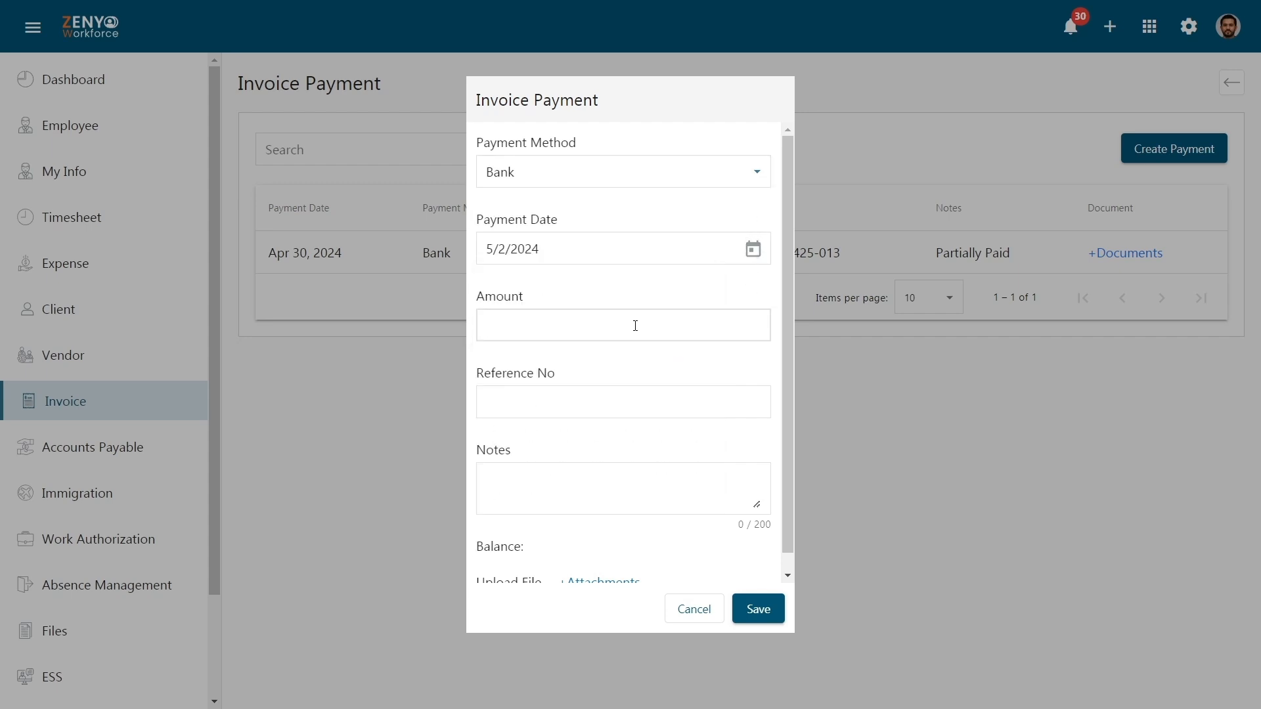
text(50000)
click(630, 400)
text(REF - 02456)
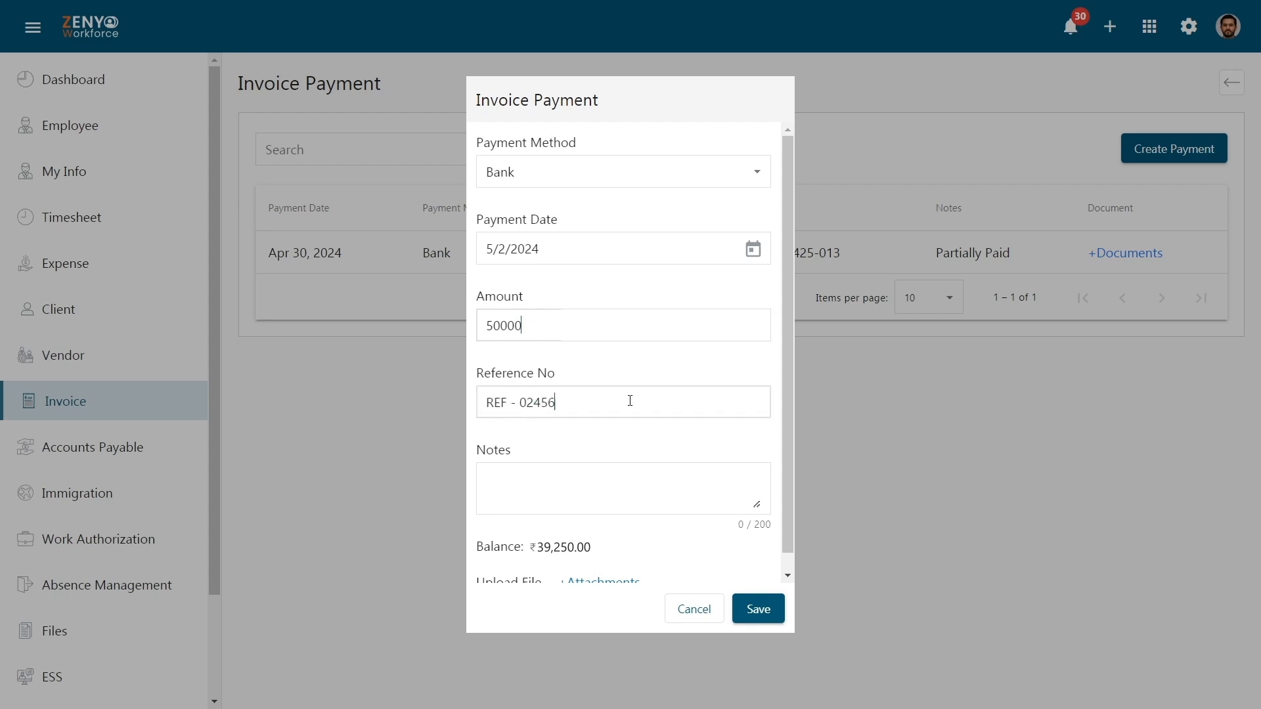
text(9-256)
click(630, 494)
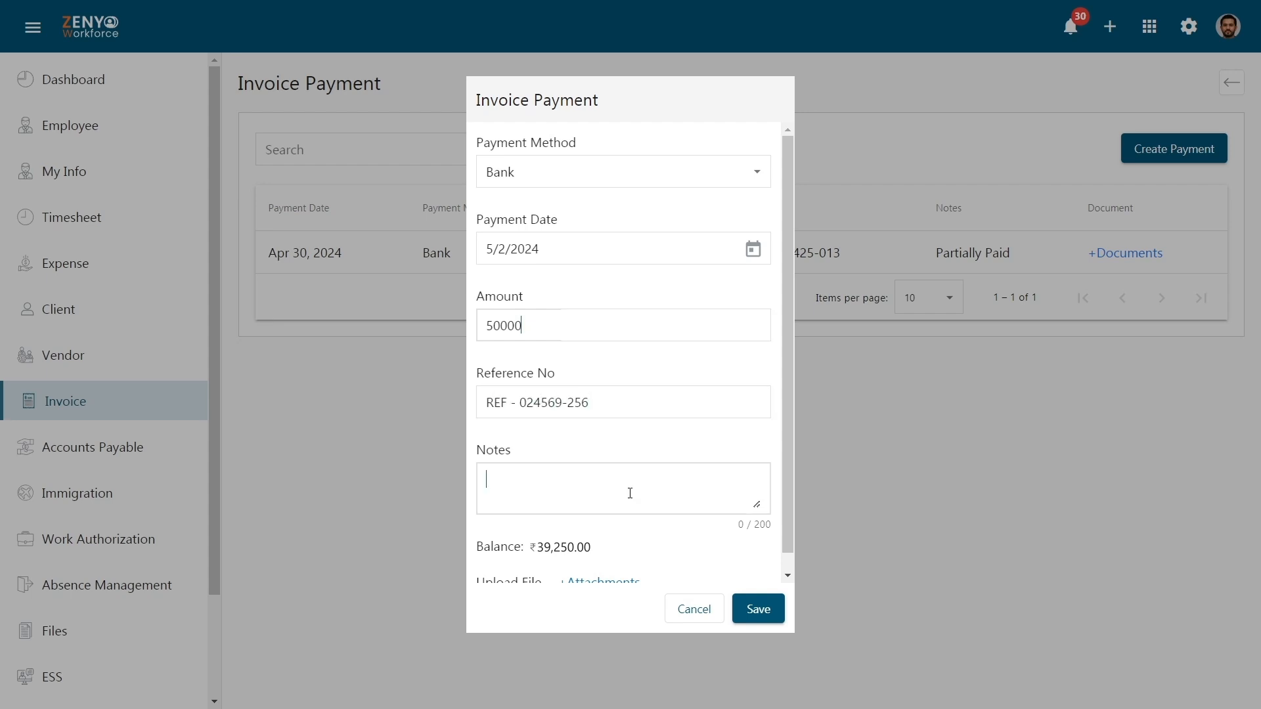
text(Partially Paid)
scroll(630, 493, down, 1)
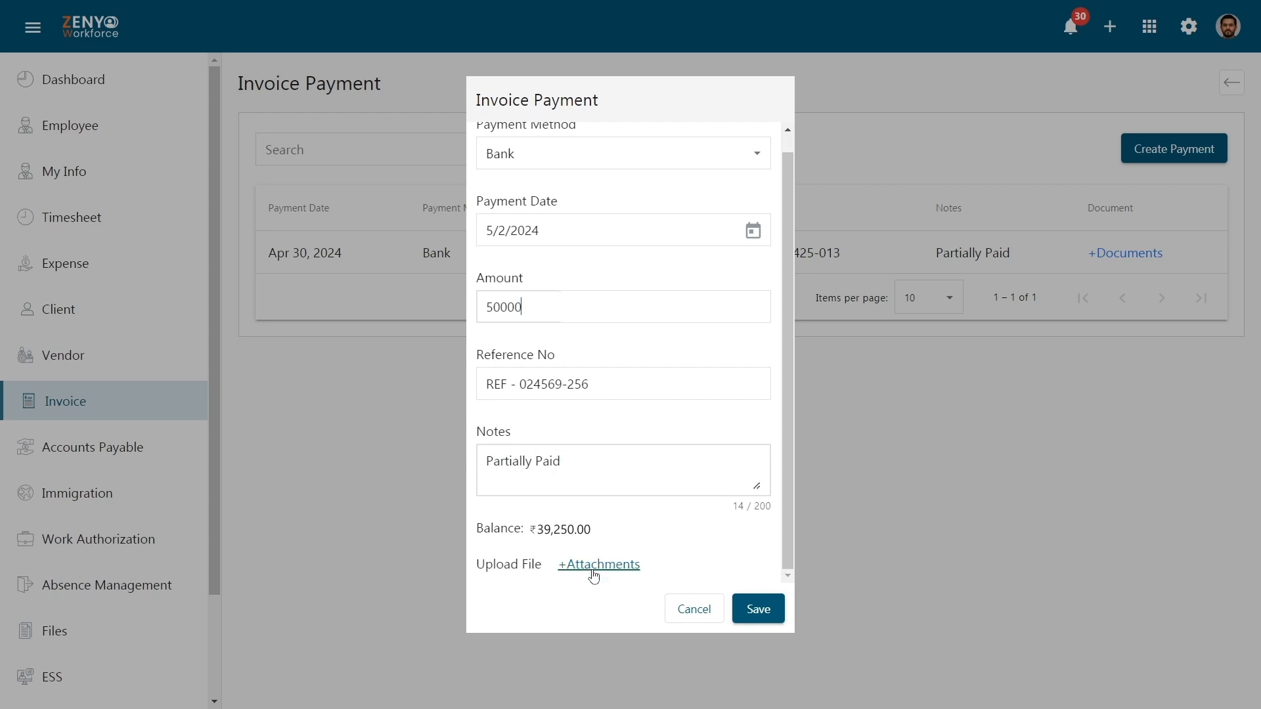
click(756, 610)
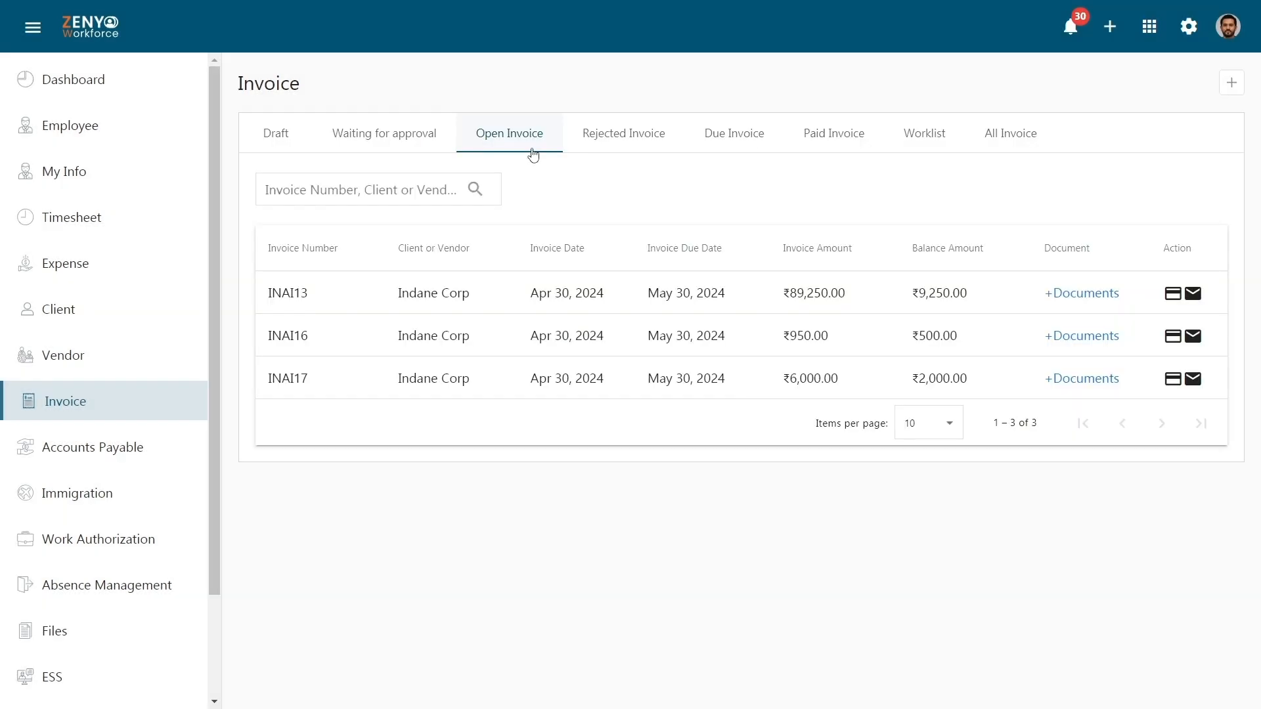
Review the mail preview for open invoice INAI13 and send the invoice e-mail to the client.
click(1191, 295)
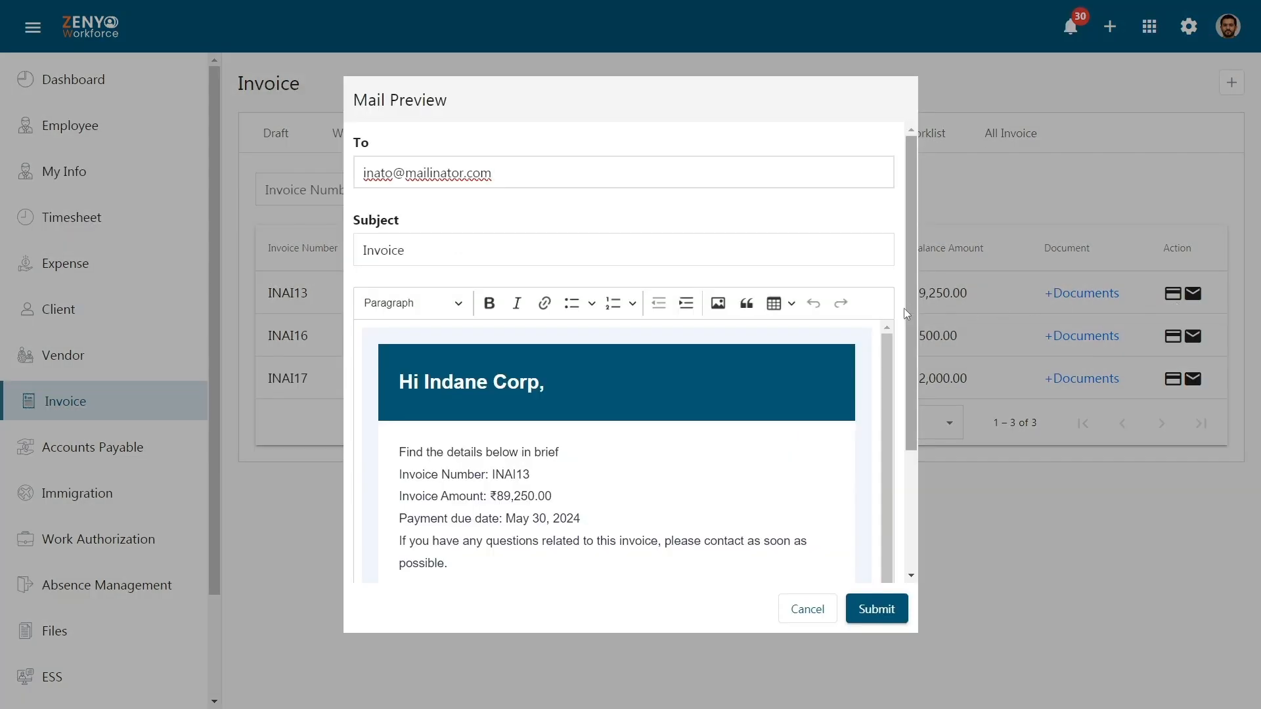
scroll(905, 310, down, 3)
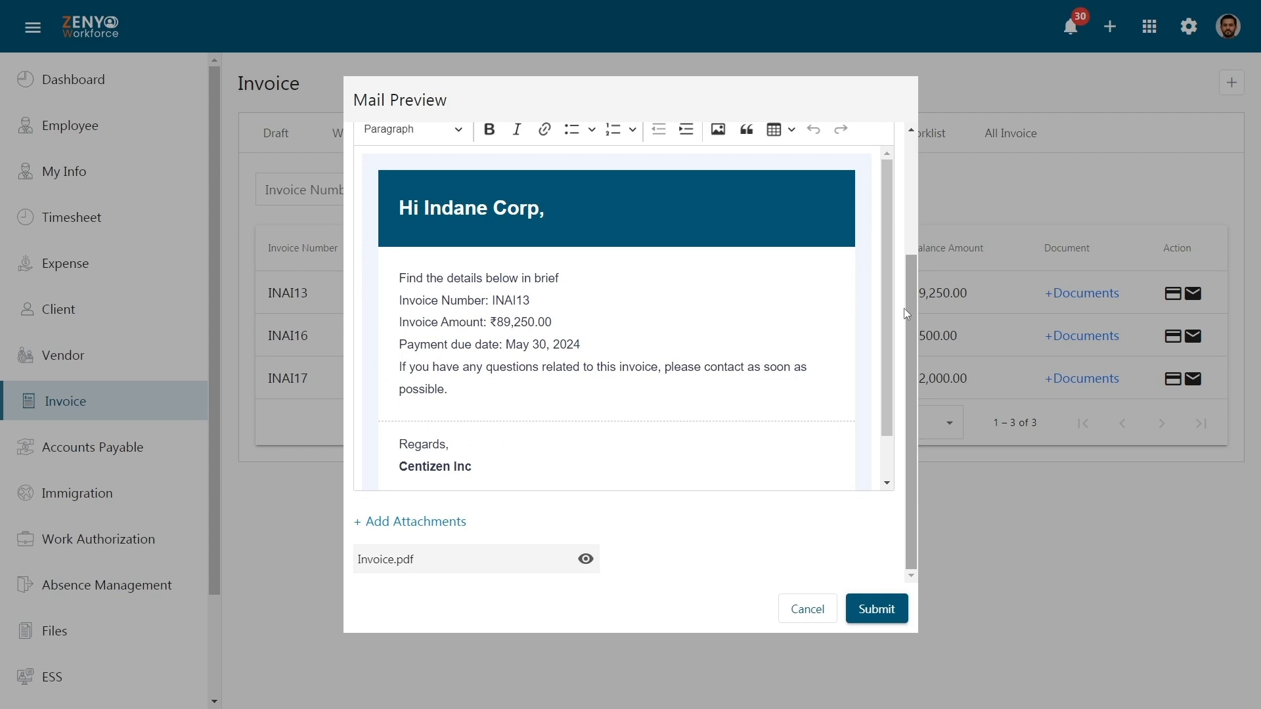
scroll(904, 309, up, 3)
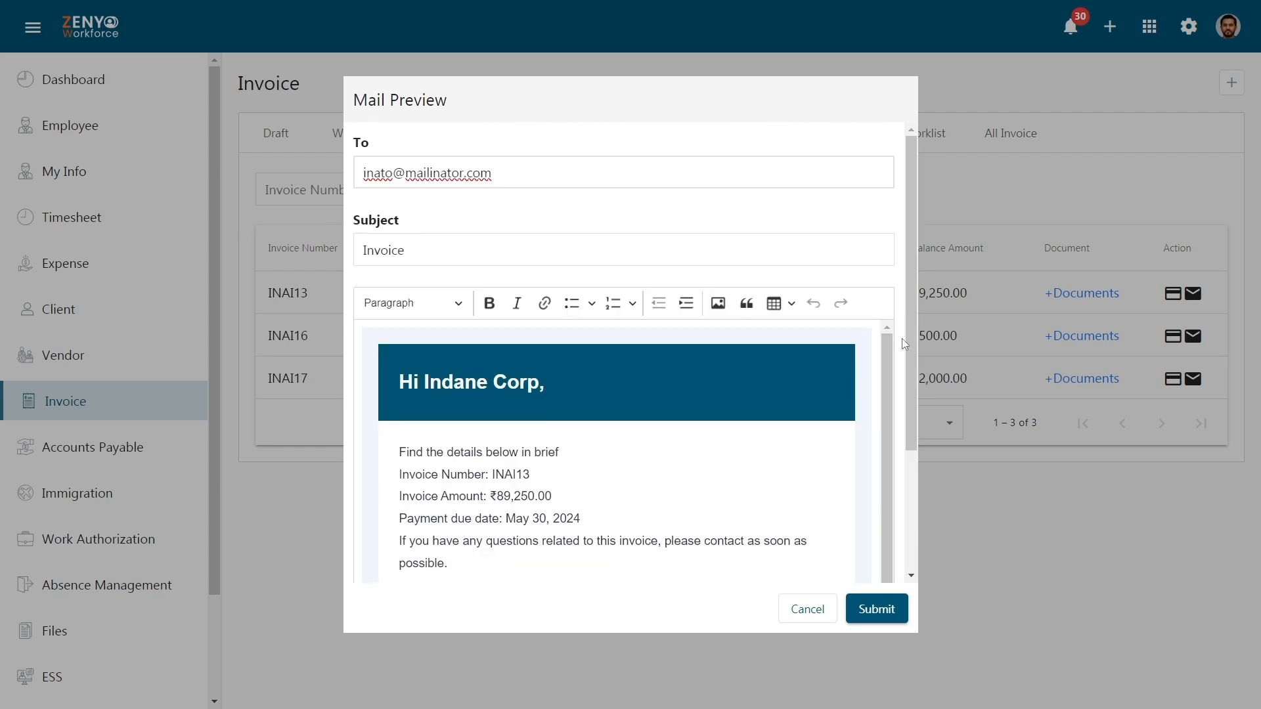
click(892, 611)
Examine the paid, rejected and due invoice lists in turn, and the full list of all invoices.
click(860, 139)
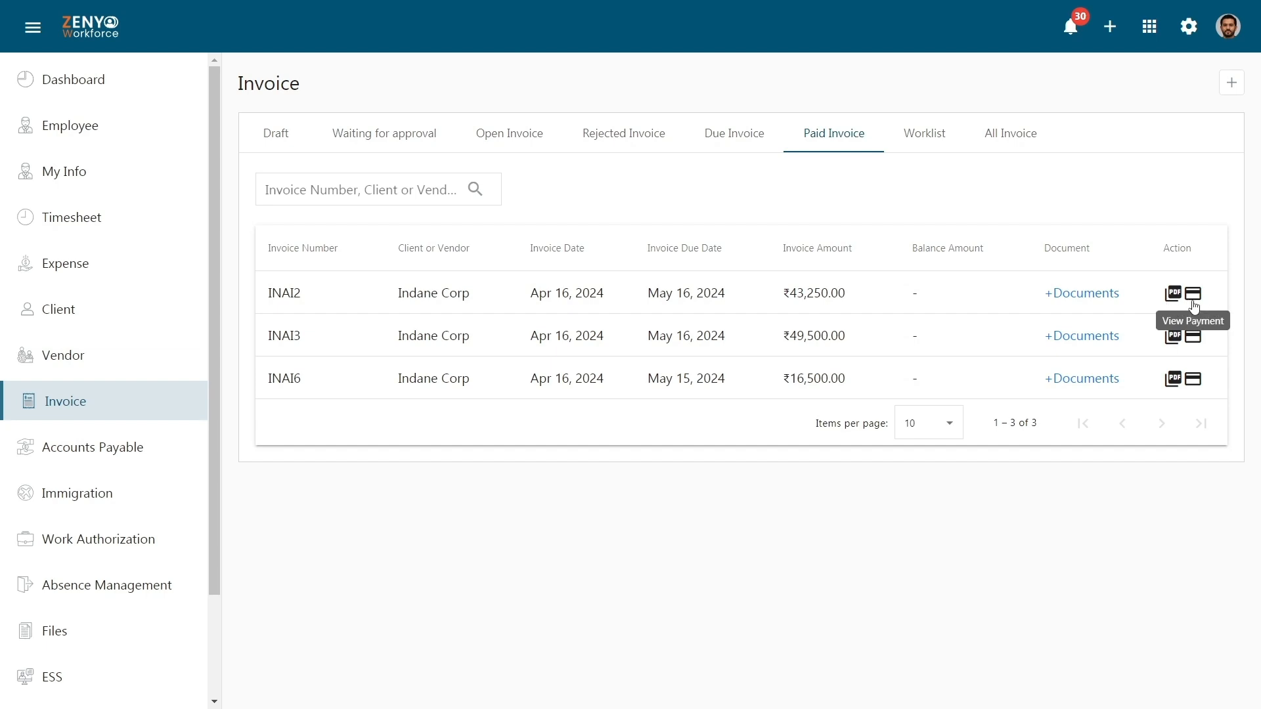
click(641, 146)
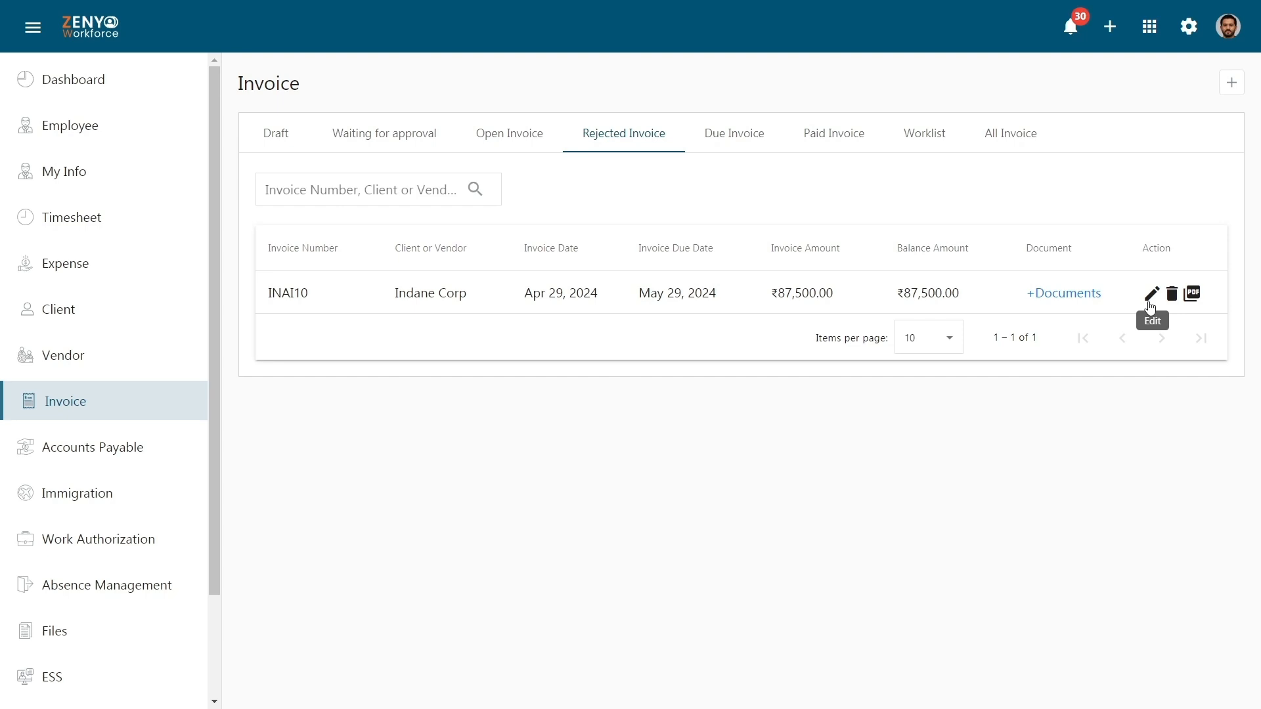
click(746, 149)
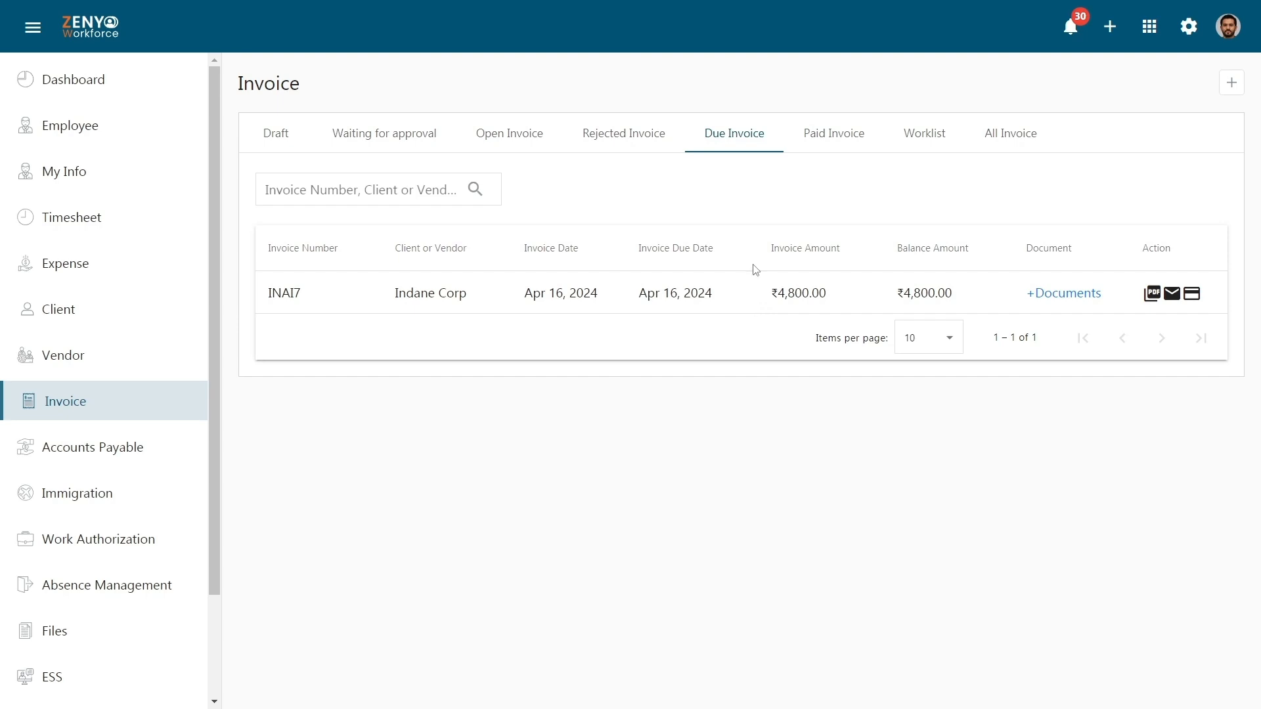
click(1022, 157)
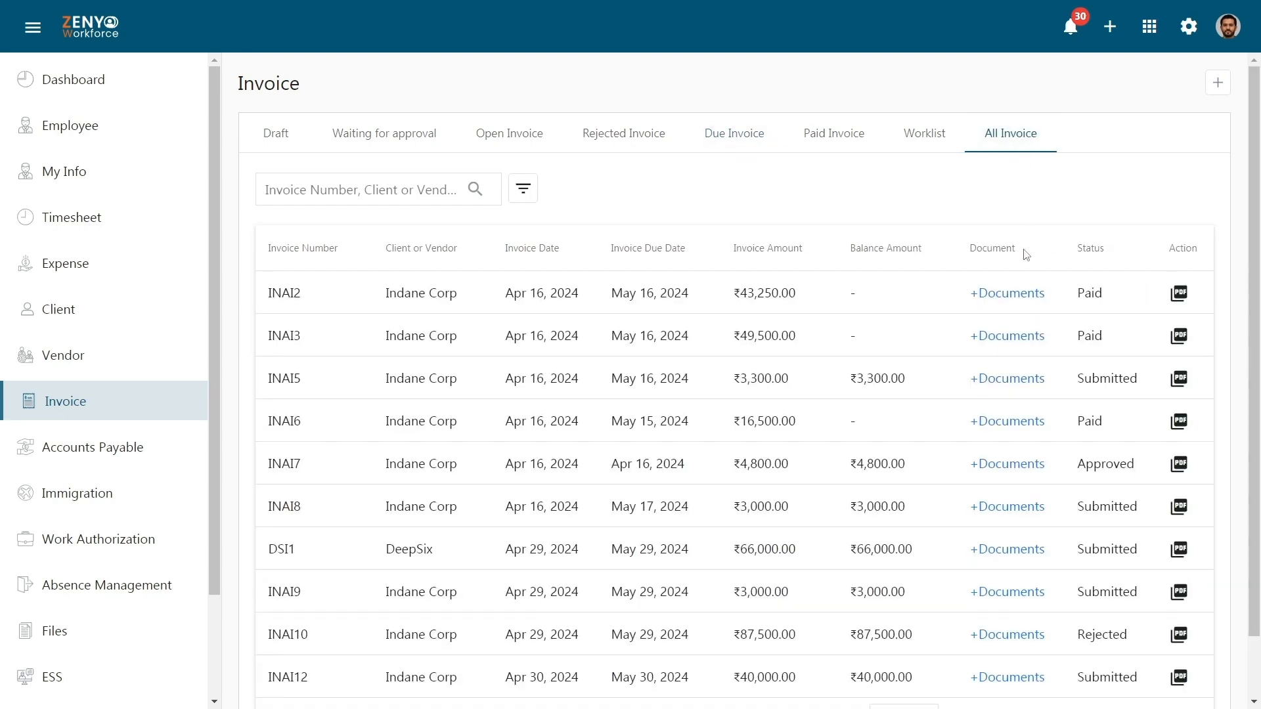
scroll(1032, 251, down, 2)
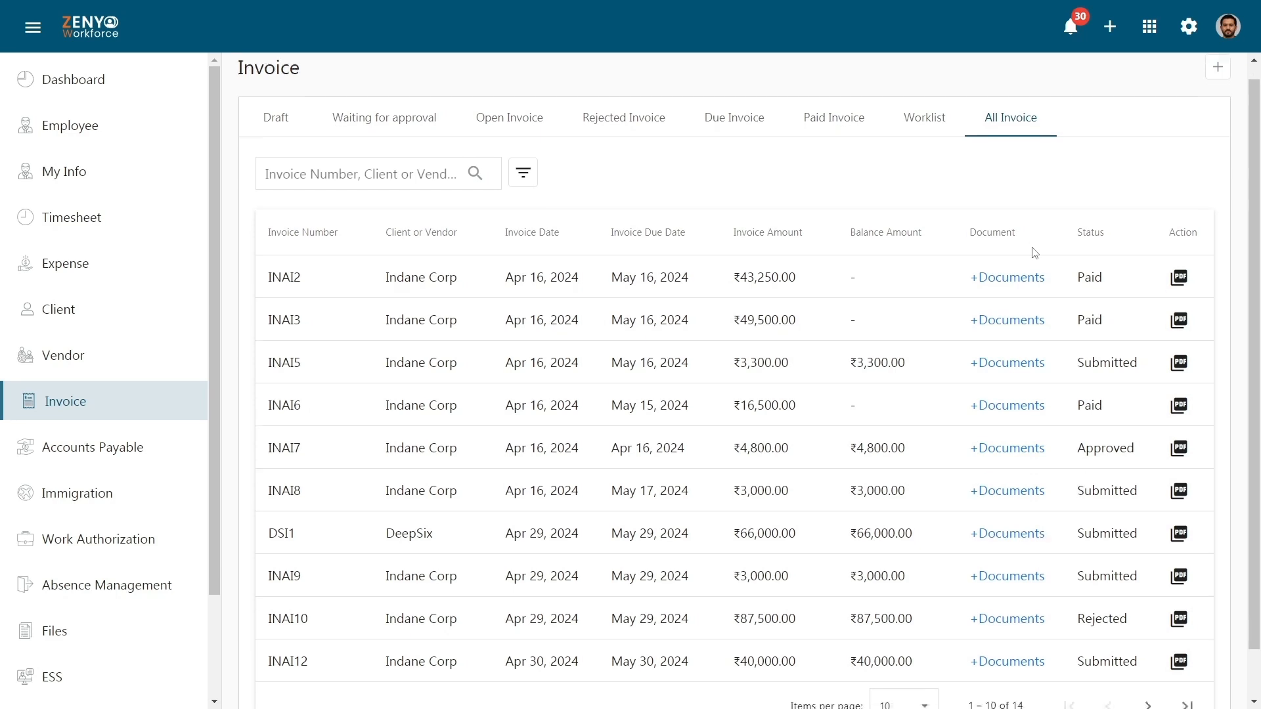
scroll(1035, 253, up, 2)
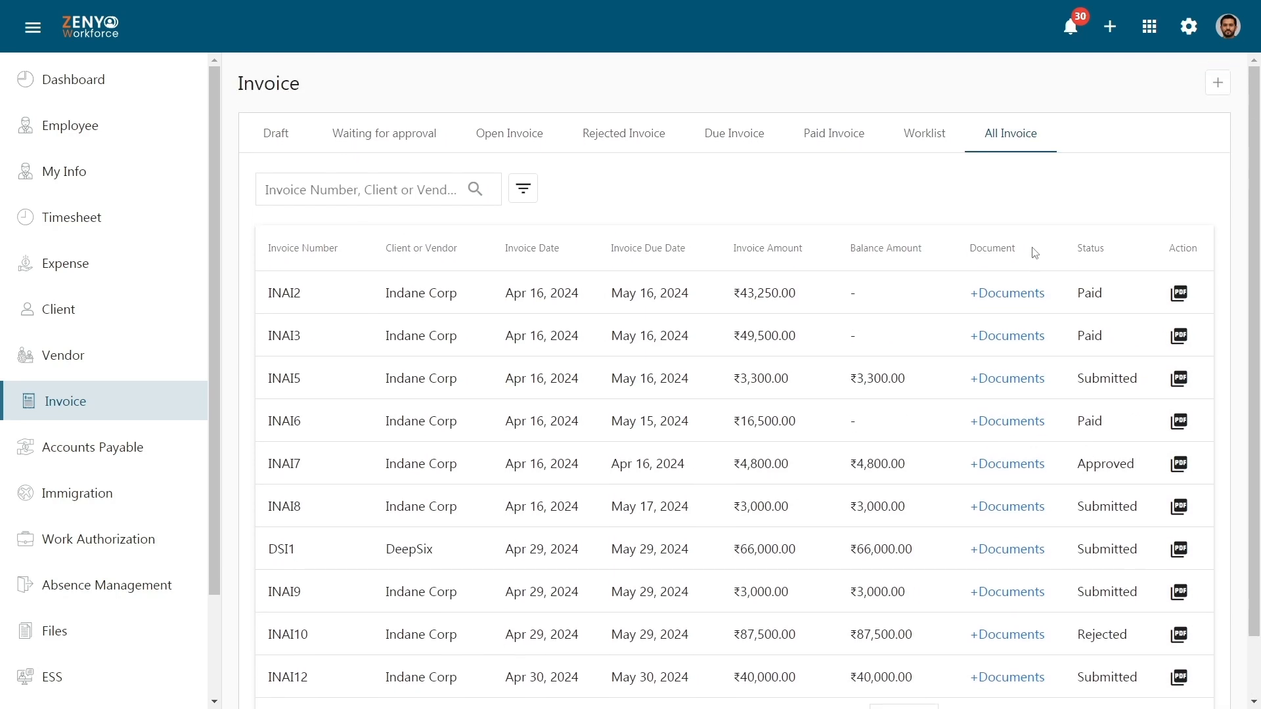